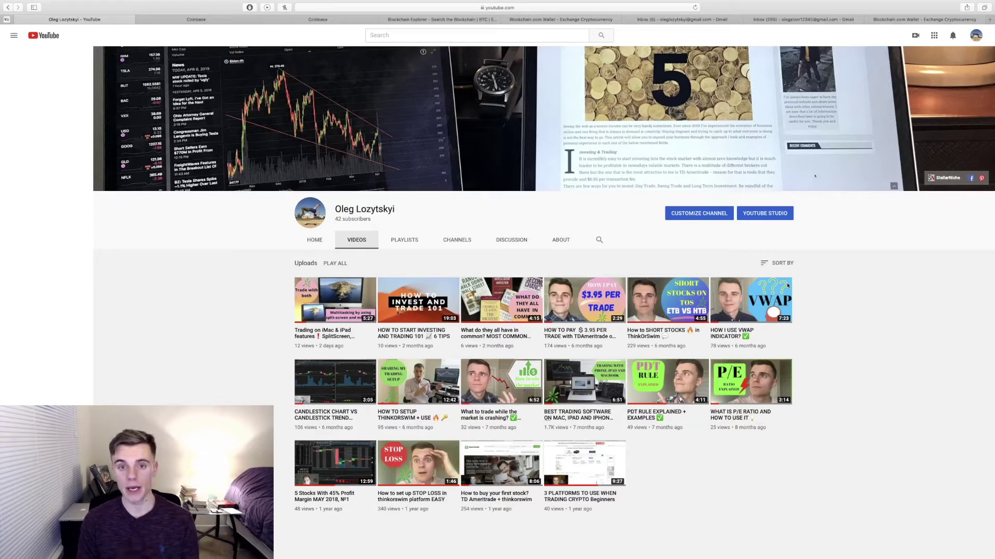
Select the YouTube channel URL in Safari's address bar.
click(528, 8)
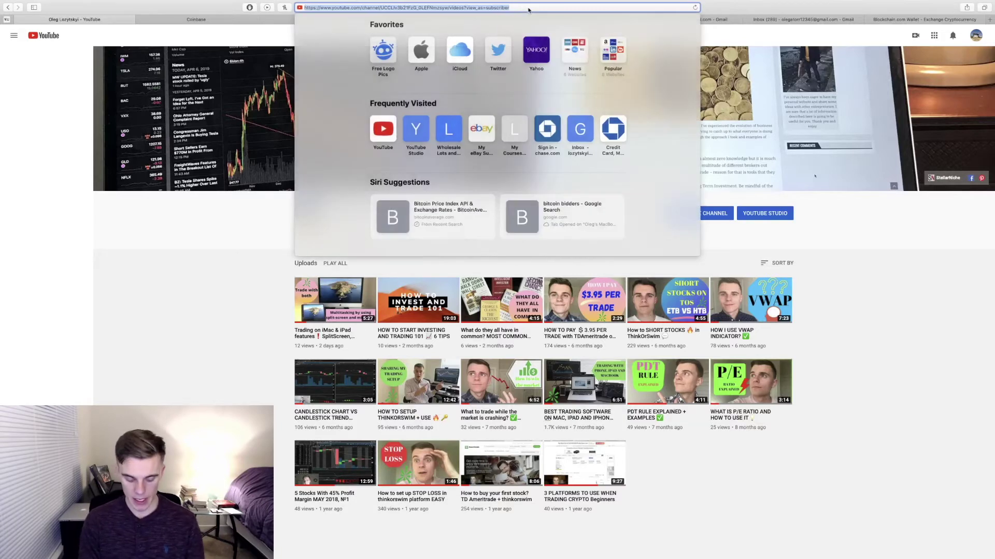
Load bitaddress.org and enter random characters until a Bitcoin address and private key appear.
text(bitaddress.org)
key(Return)
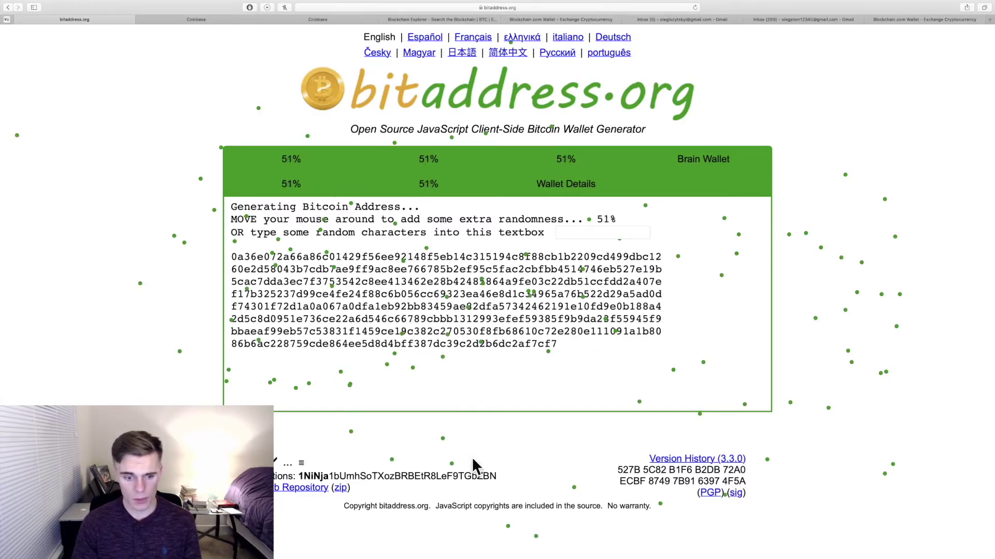
click(601, 233)
text(s)
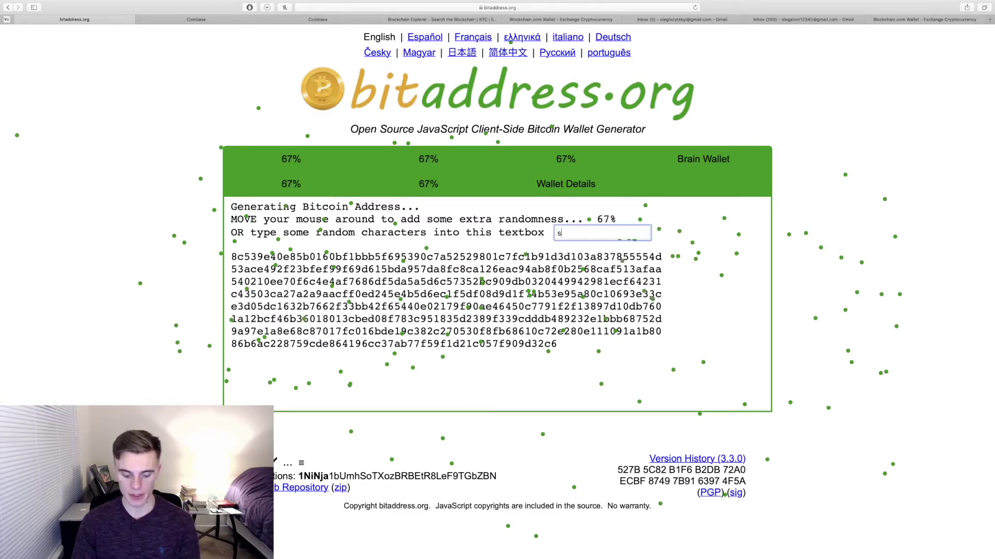
text(dgerthertetrherthetrherthert)
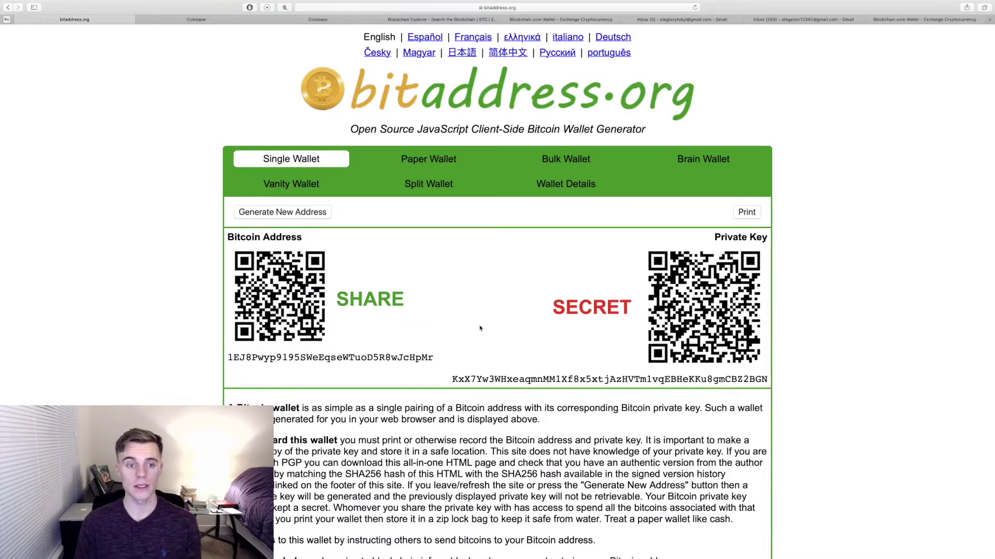
scroll(480, 328, down, 5)
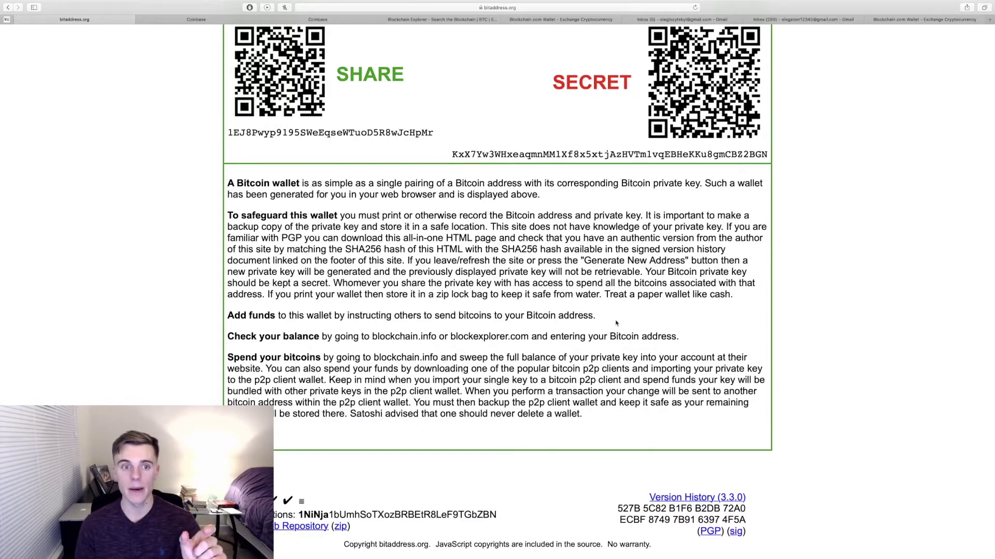
scroll(616, 323, up, 5)
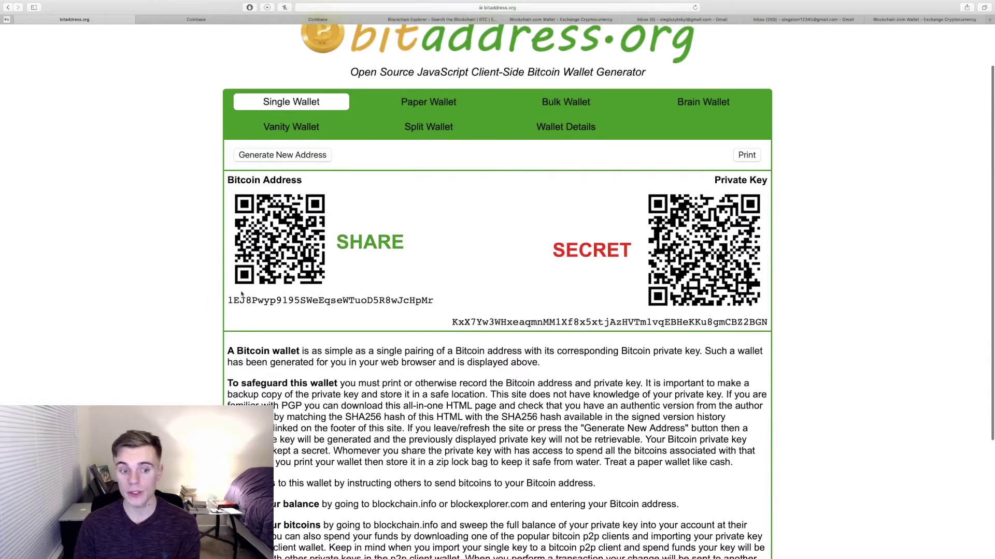
drag(433, 303, 255, 300)
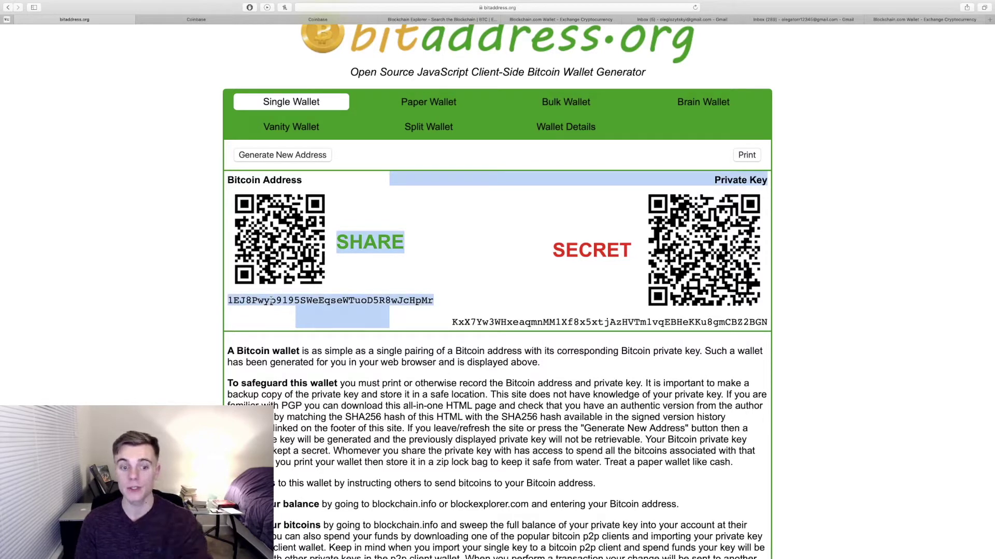
click(368, 286)
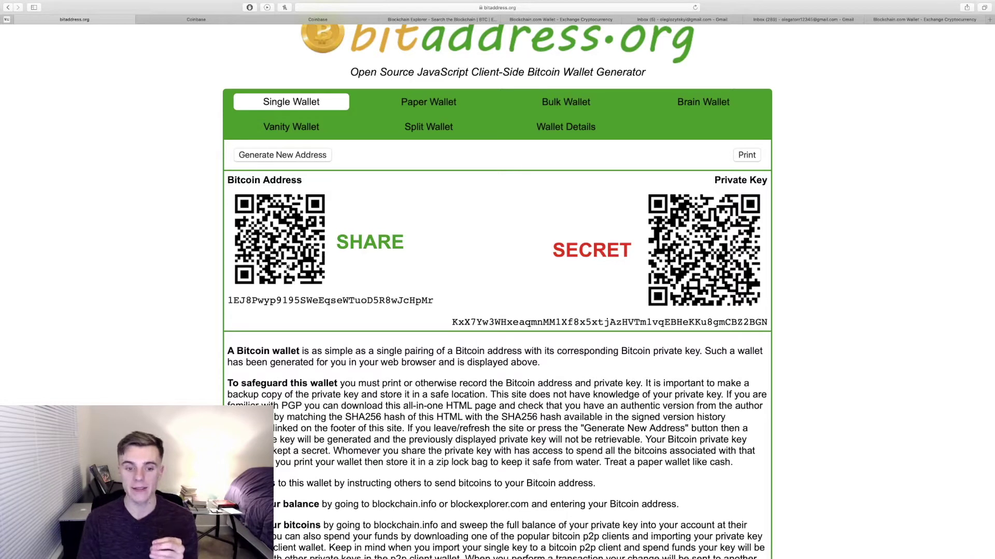
drag(283, 300, 352, 300)
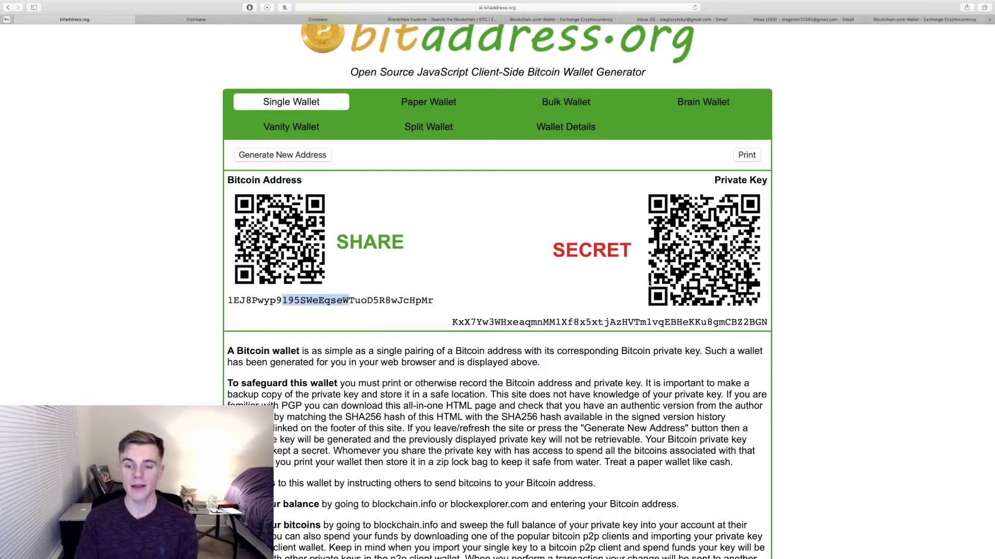
drag(457, 322, 773, 320)
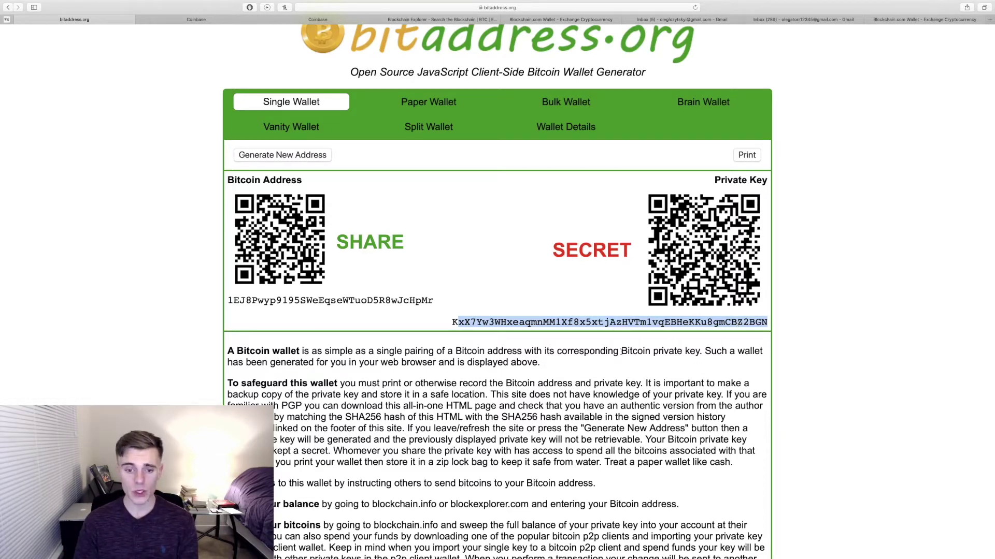
click(586, 323)
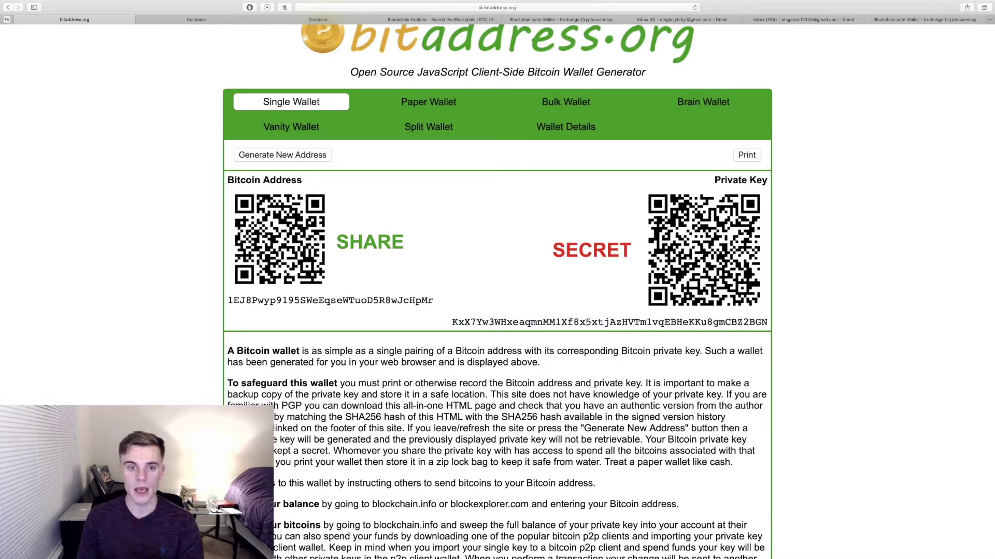
On the Paper Wallet tab, zoom the page out and set Addresses to generate to 1.
click(423, 103)
scroll(423, 108, up, 2)
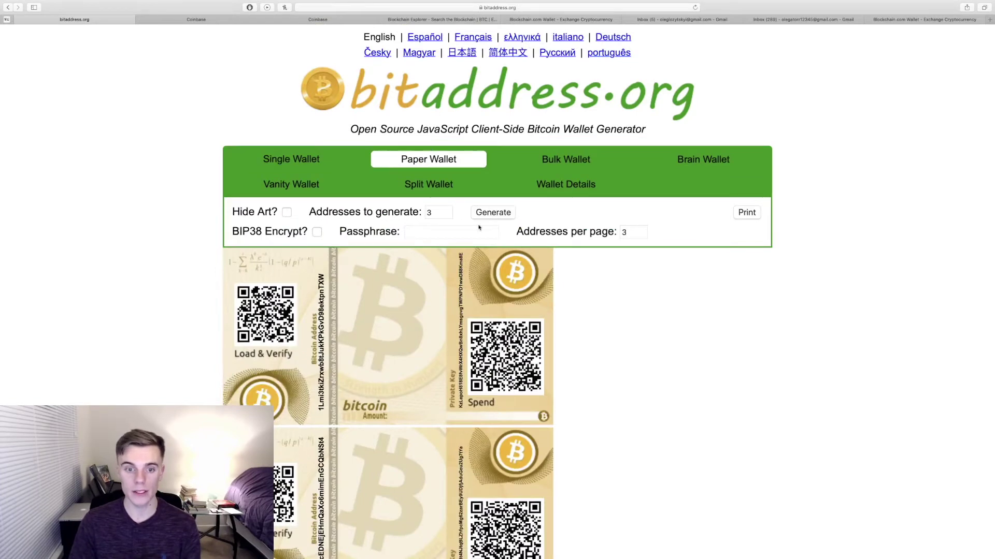
key(super+minus)
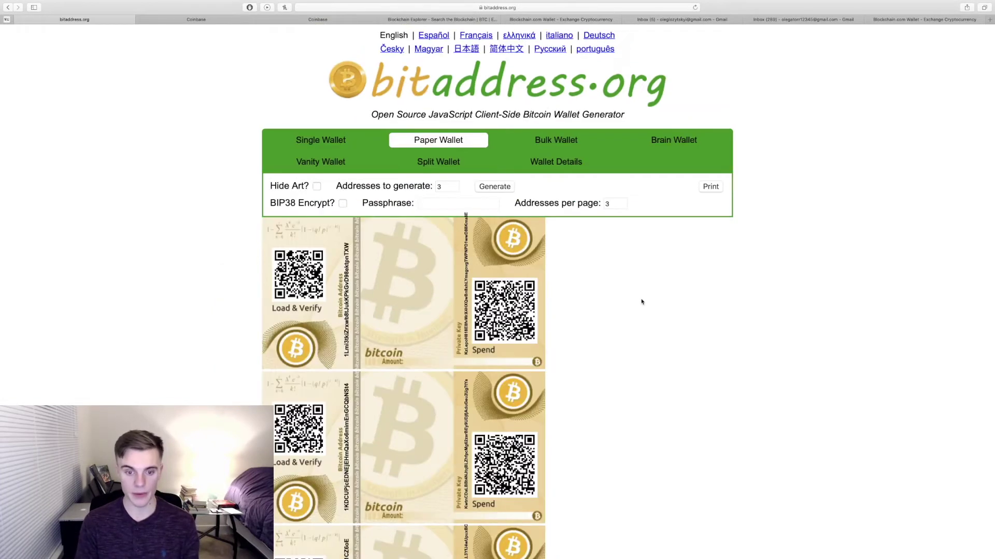
scroll(639, 322, down, 4)
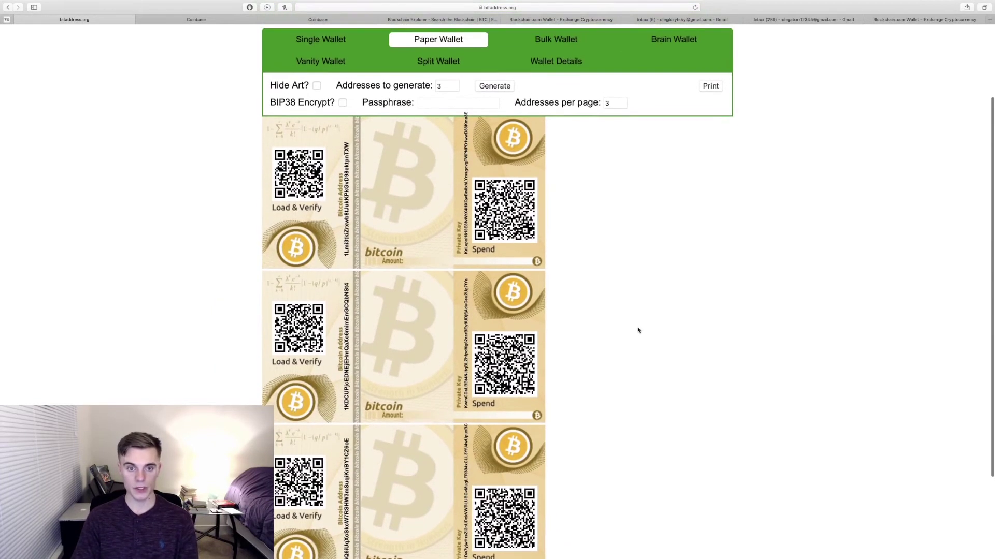
scroll(639, 329, up, 2)
click(449, 149)
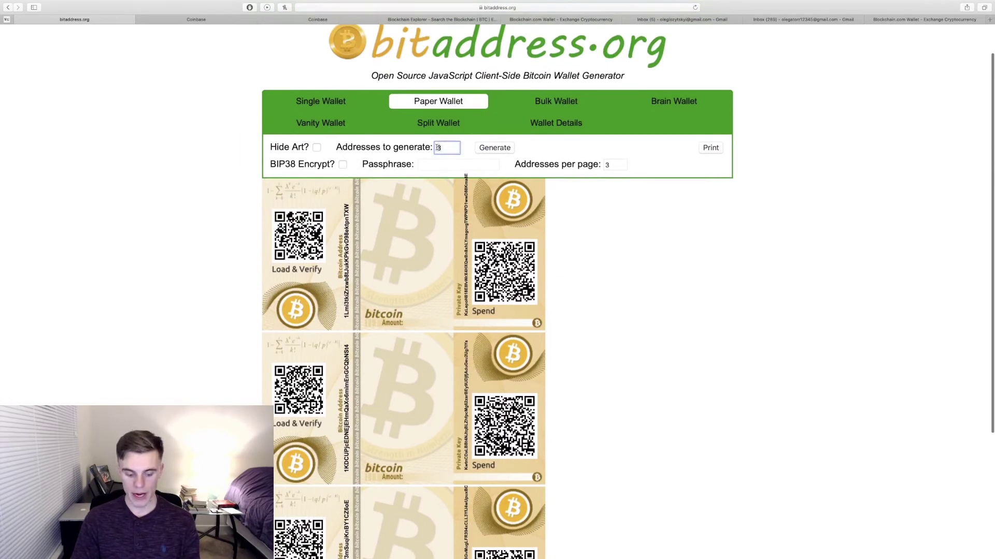
key(BackSpace)
text(1)
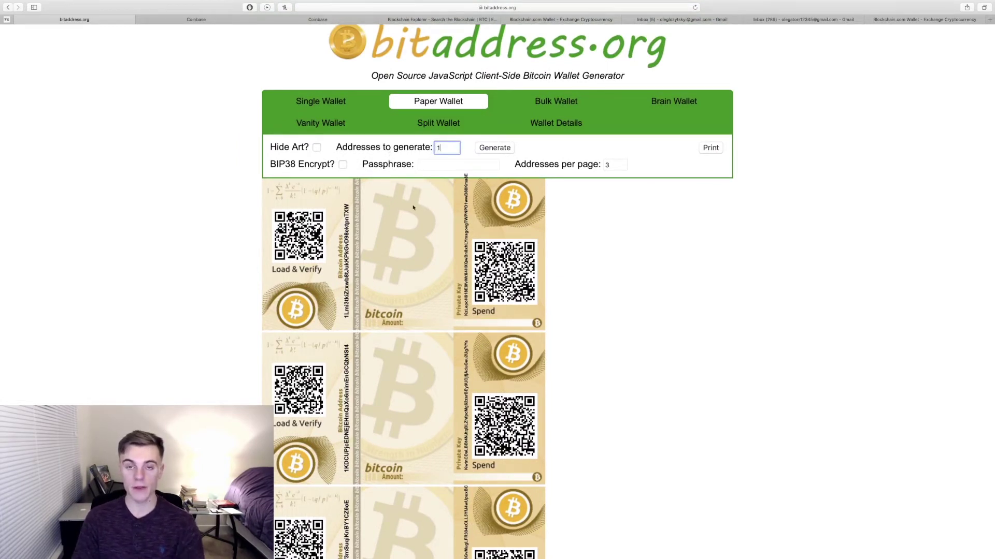
Turn on BIP38 encryption and enter an encryption passphrase.
click(343, 165)
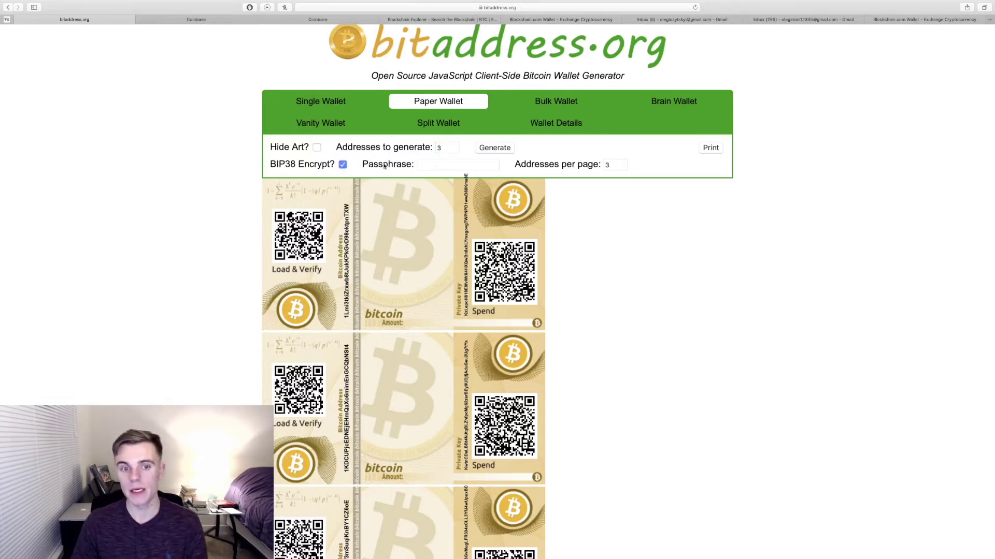
click(455, 167)
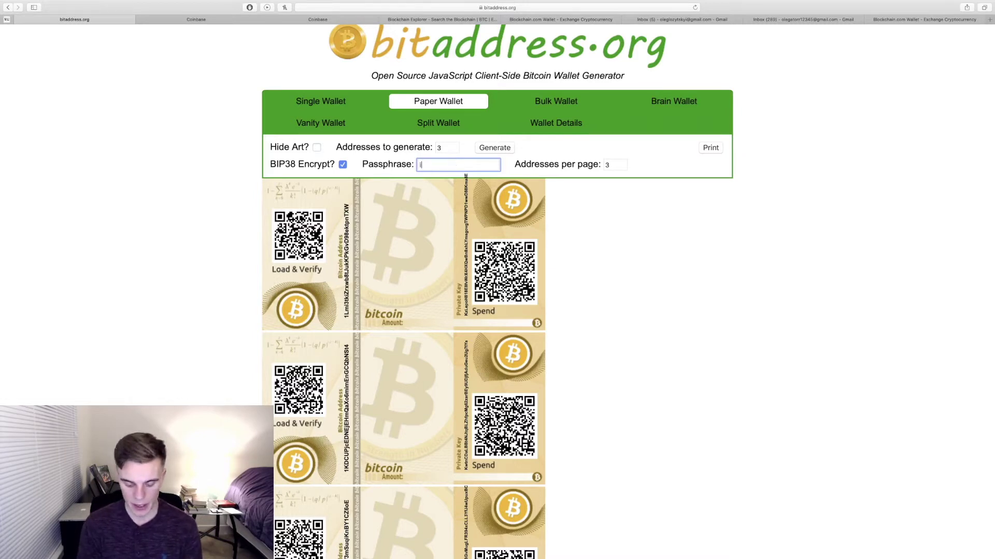
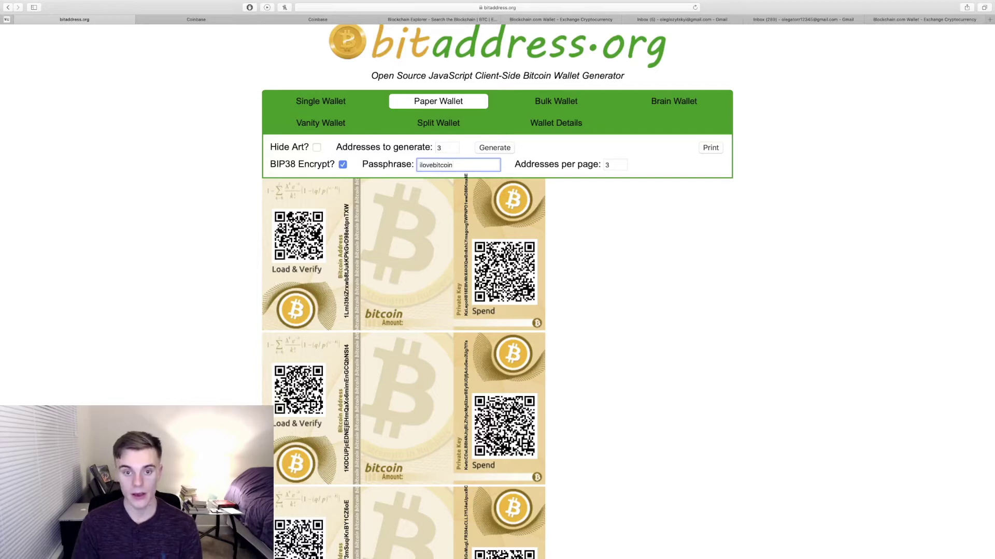
drag(454, 164, 412, 165)
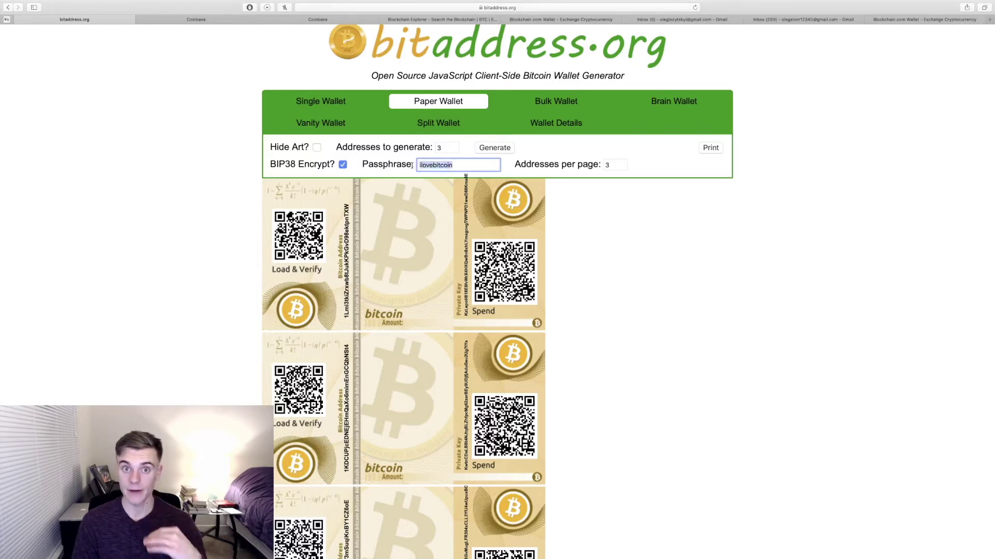
click(660, 216)
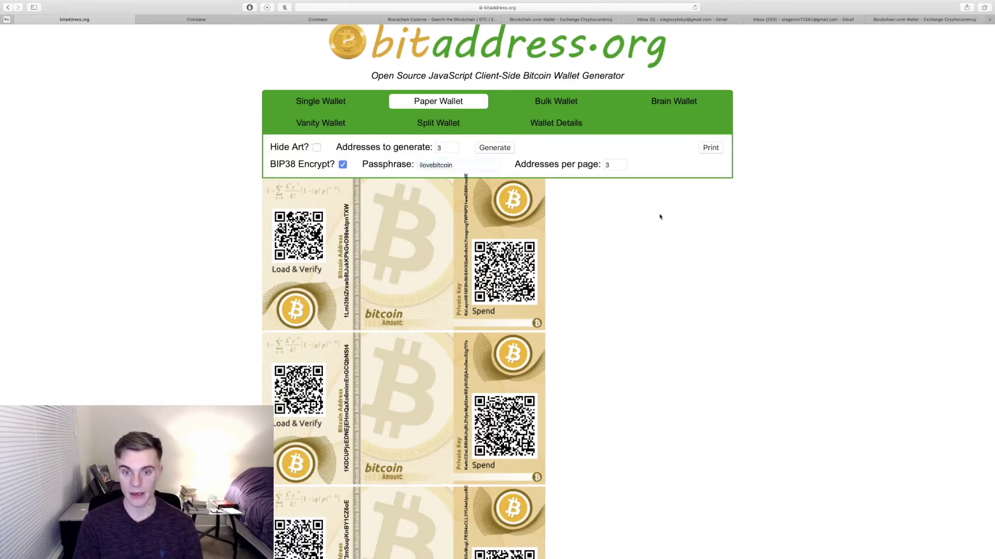
Set Addresses per page and Addresses to generate to 1, then generate the paper wallet.
double_click(615, 165)
text(1)
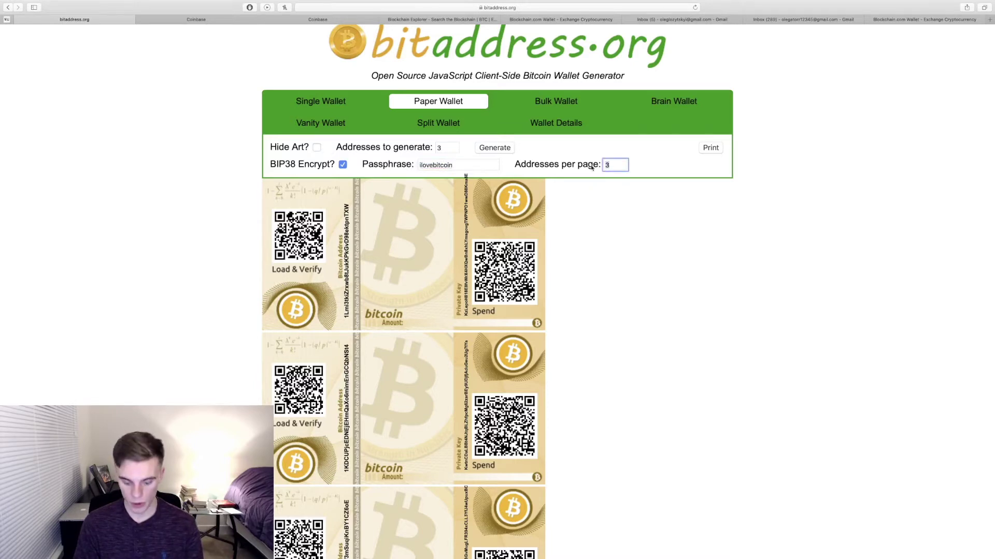
click(456, 147)
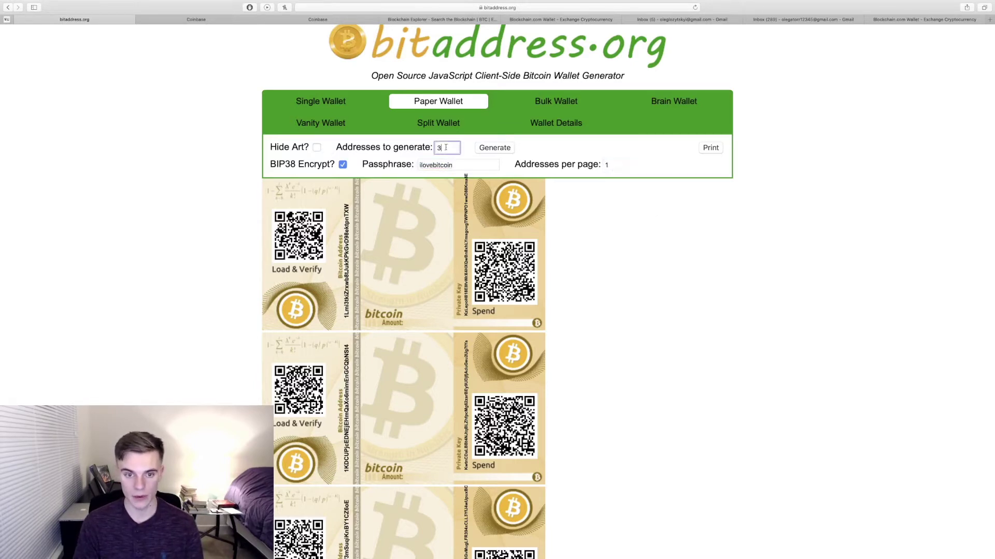
key(BackSpace)
text(1)
click(497, 148)
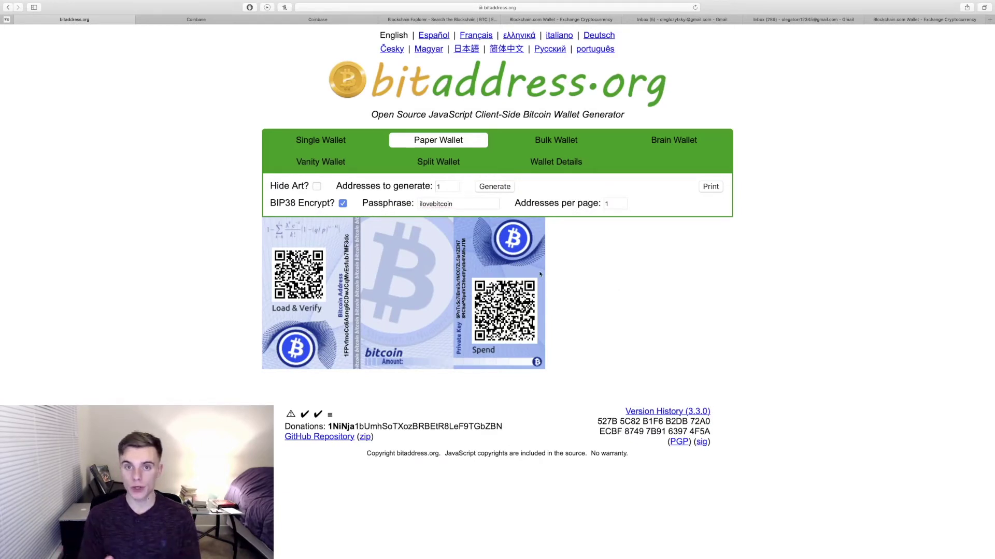
Save the paper wallet image to Downloads and take a screenshot of the enlarged wallet.
right_click(416, 269)
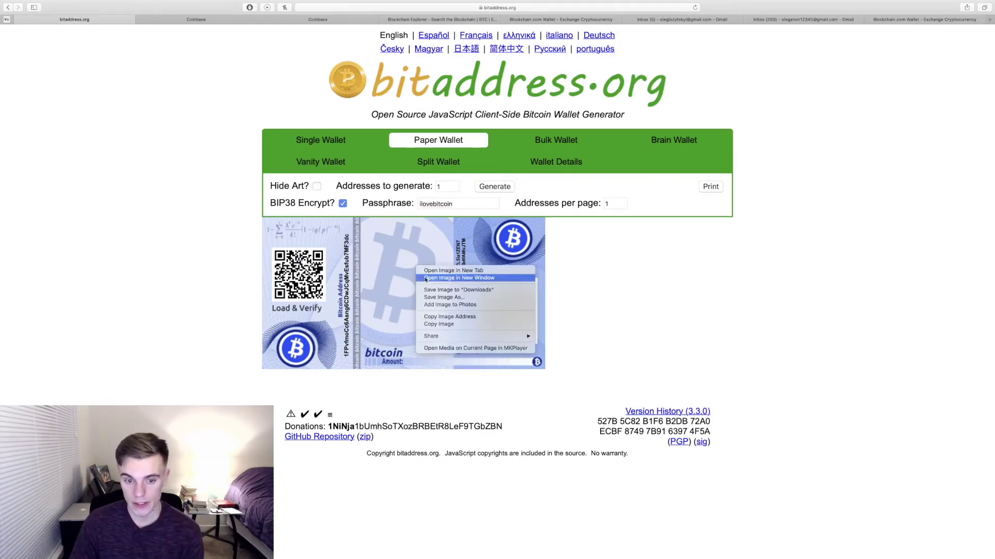
click(484, 293)
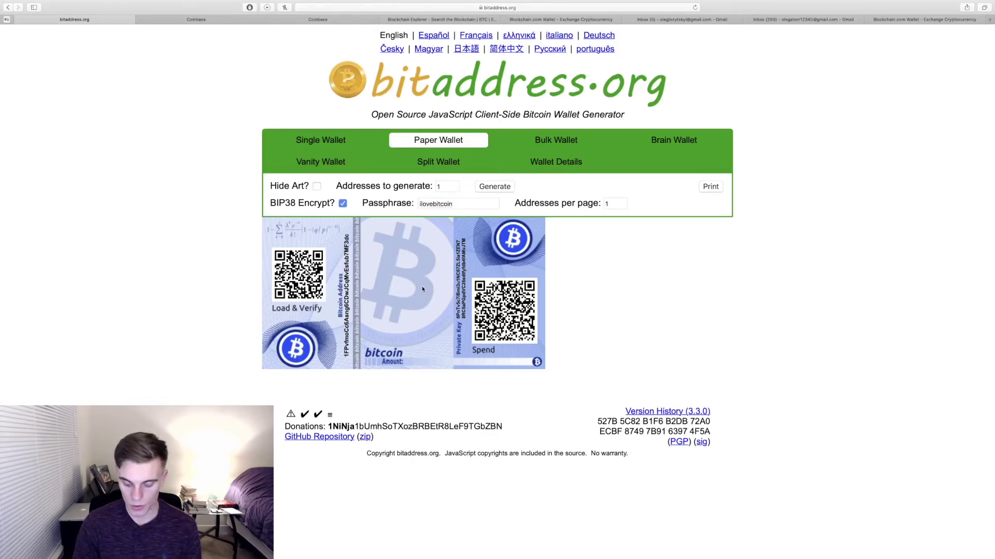
key(super+equal)
key(super+equal)
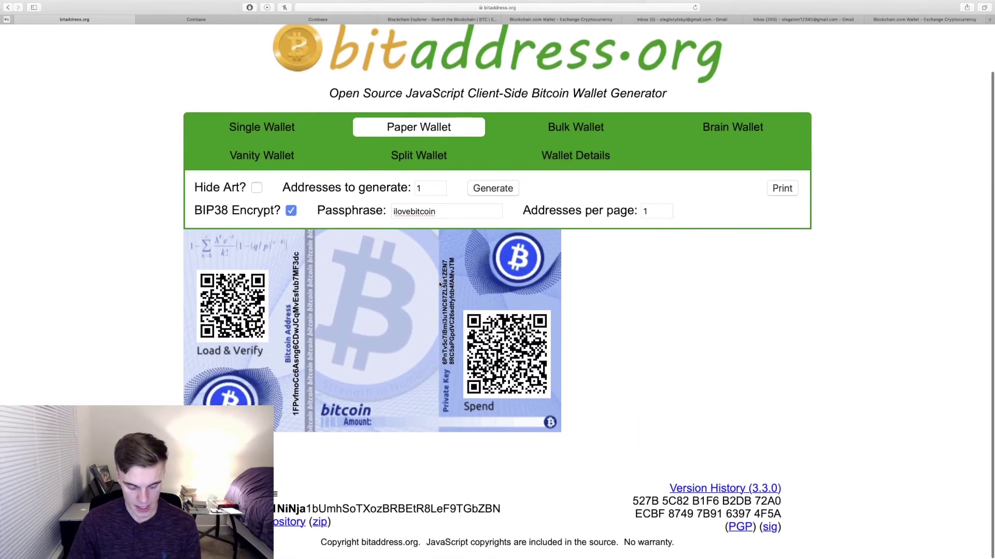
key(super+shift+4)
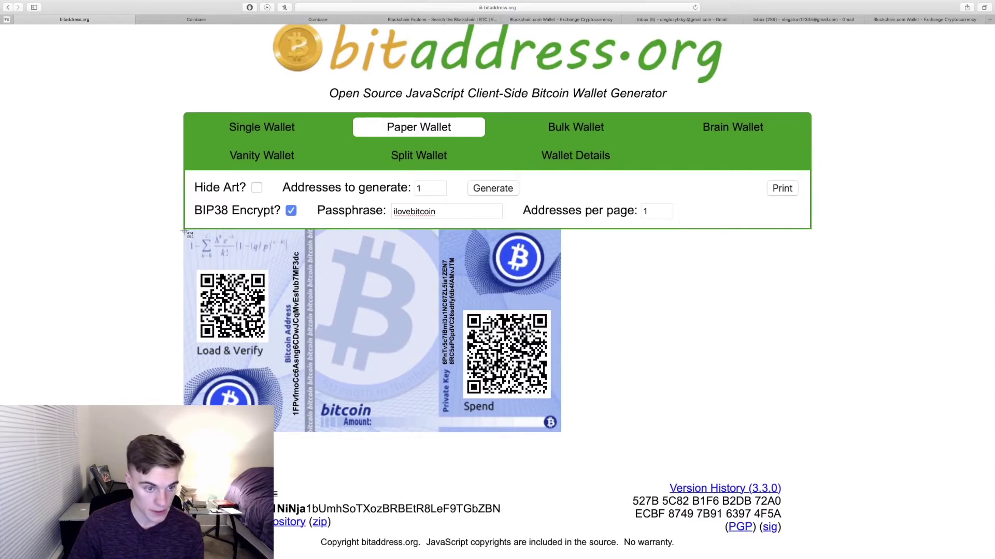
drag(185, 231, 561, 433)
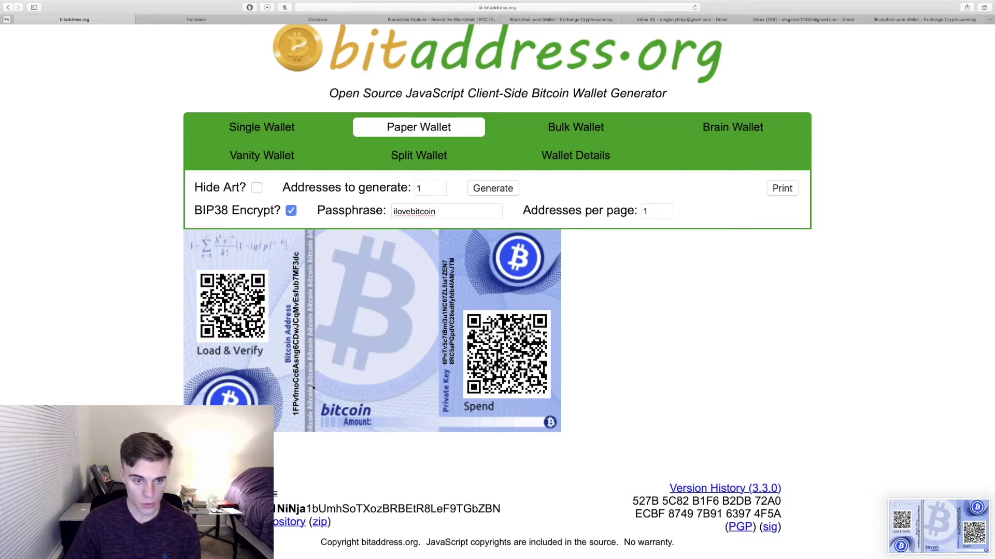
drag(300, 274, 299, 416)
click(299, 415)
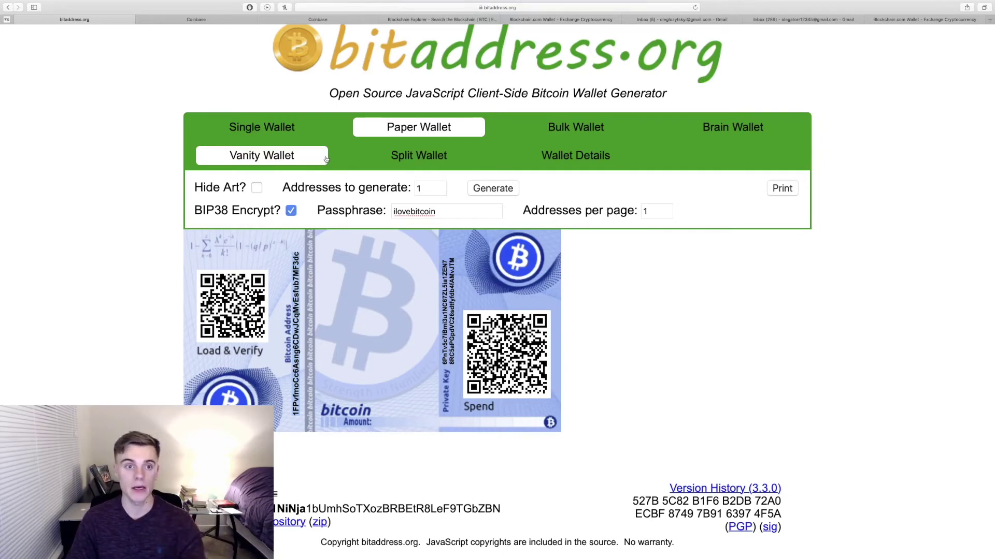
Send $10 (0.00101605 BTC) from Coinbase to the pasted paper wallet address with note 'test 3'.
click(317, 20)
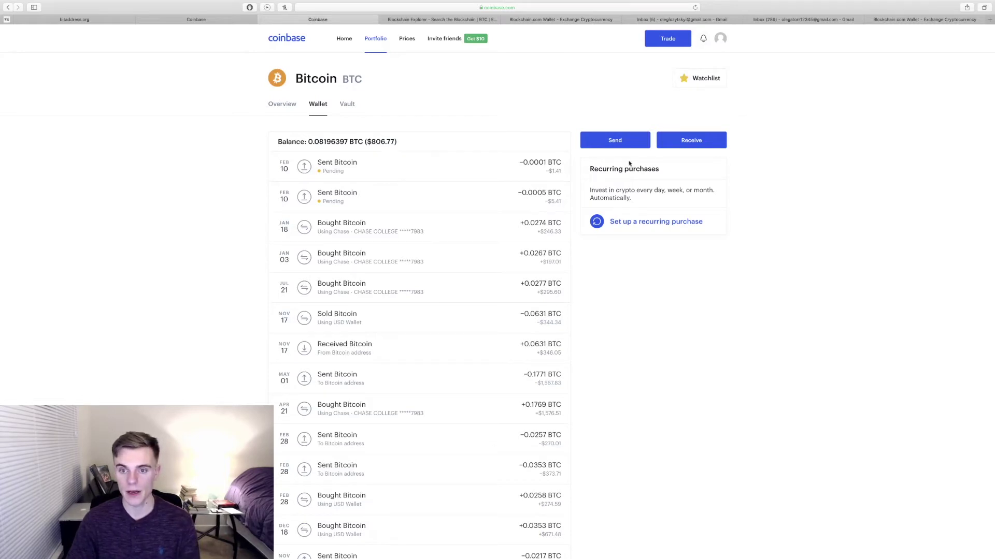
click(624, 140)
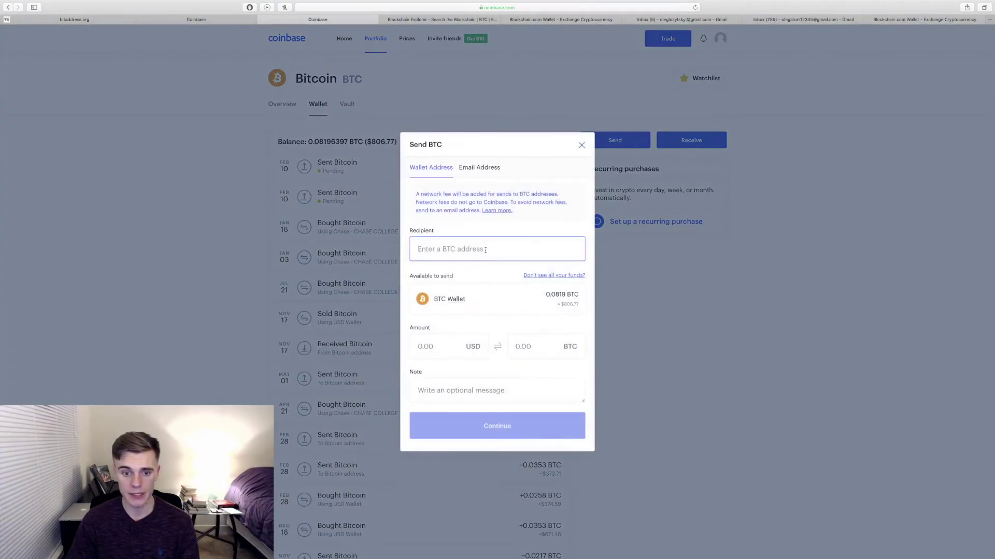
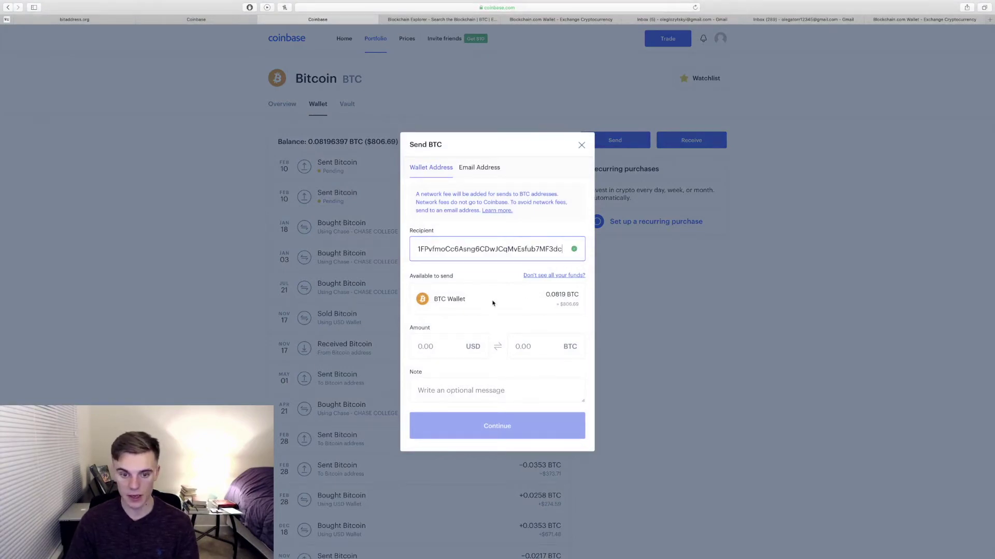
click(449, 356)
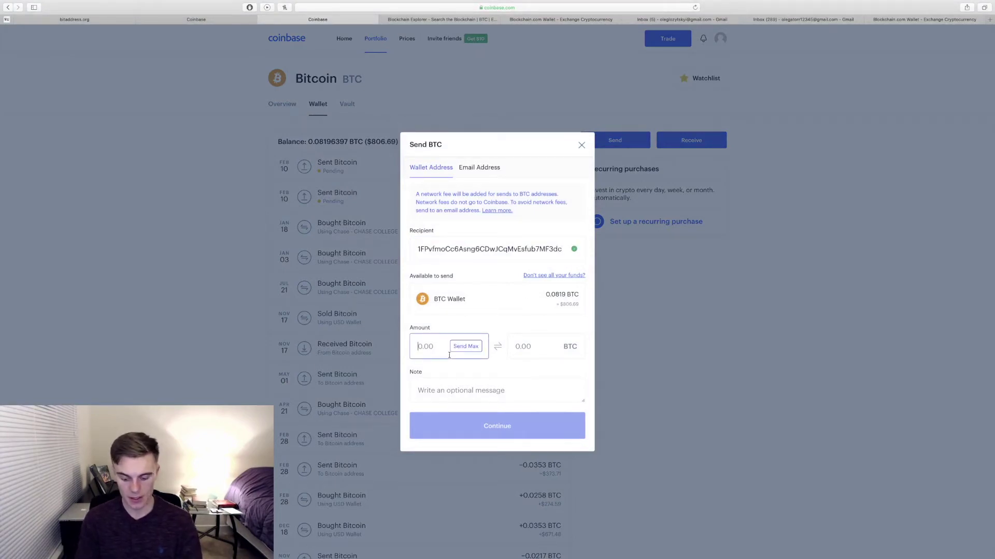
text(10)
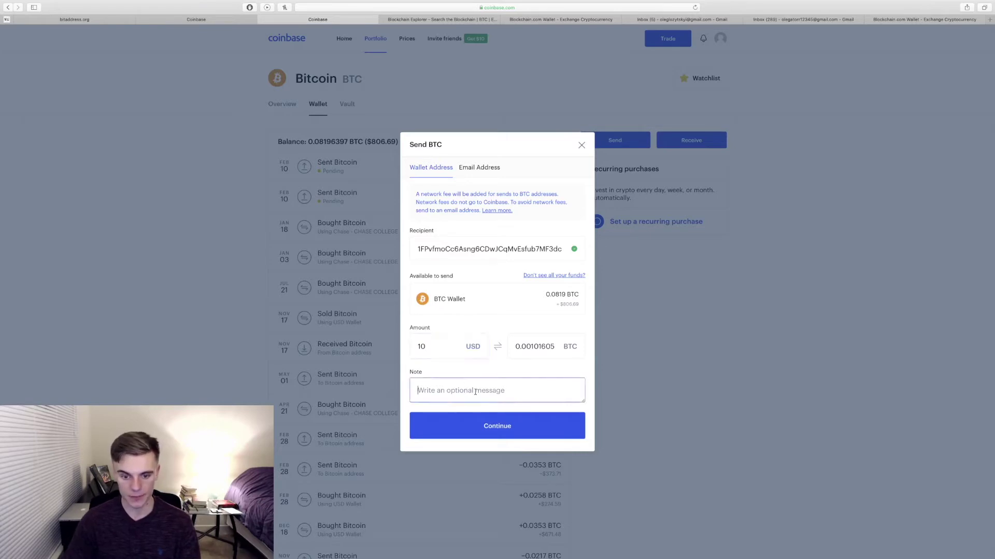
click(465, 388)
text(test)
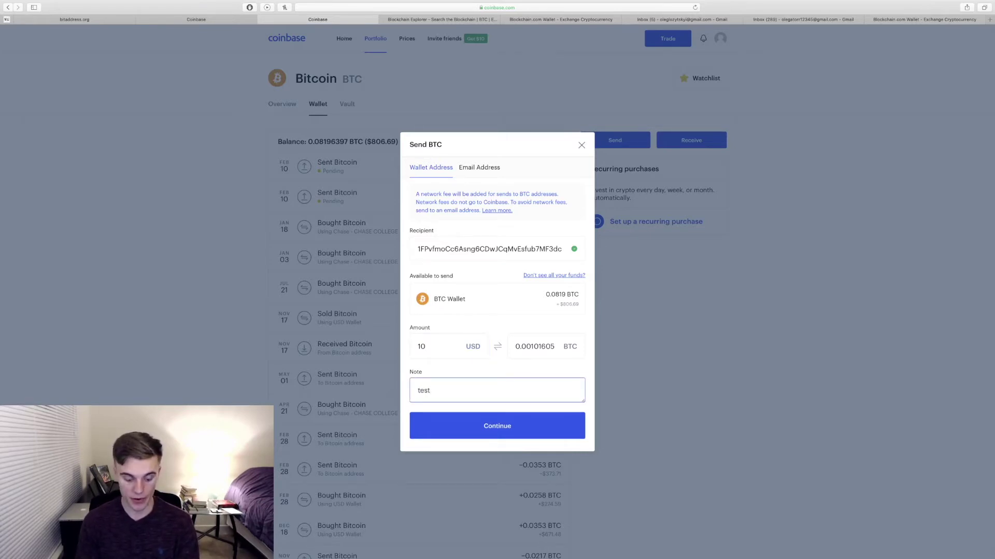
text( 3)
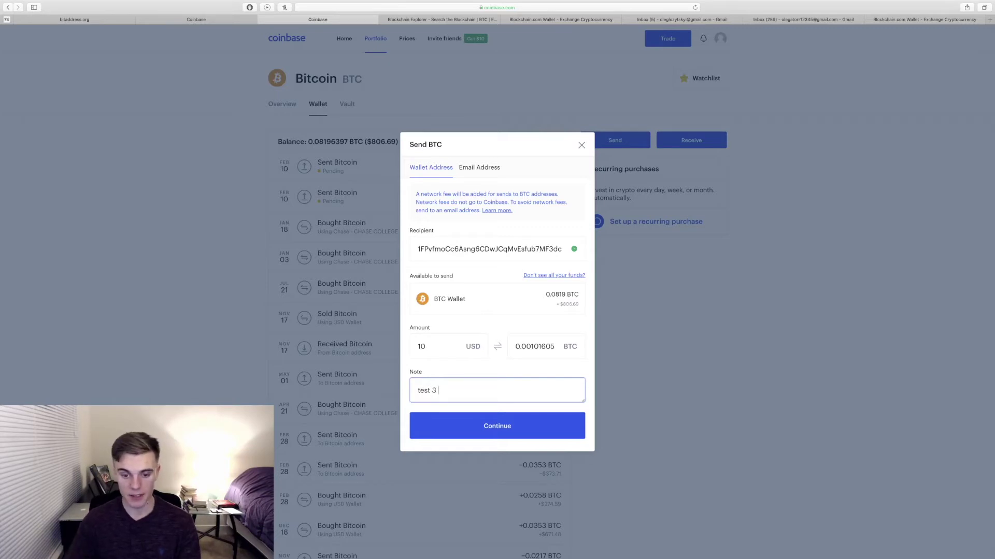
click(511, 426)
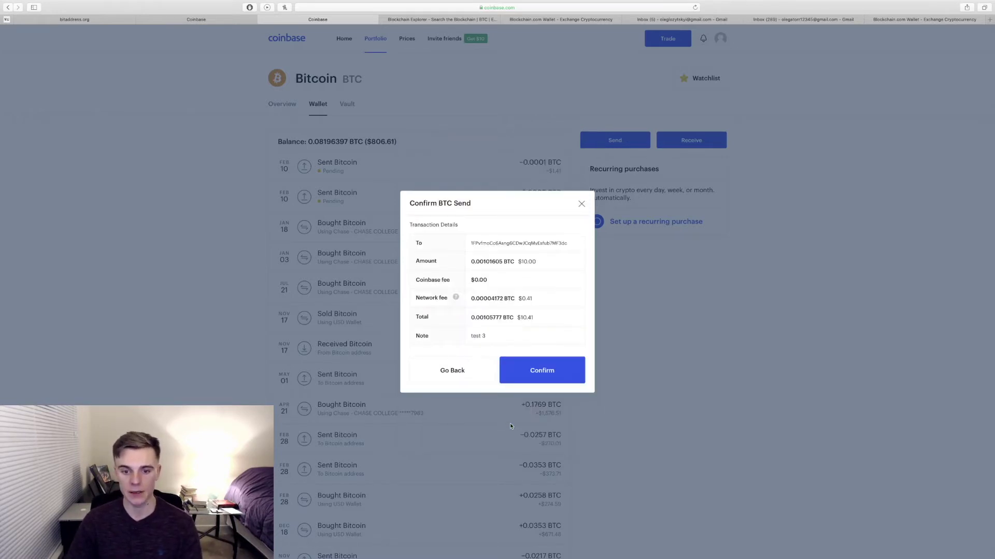
click(539, 380)
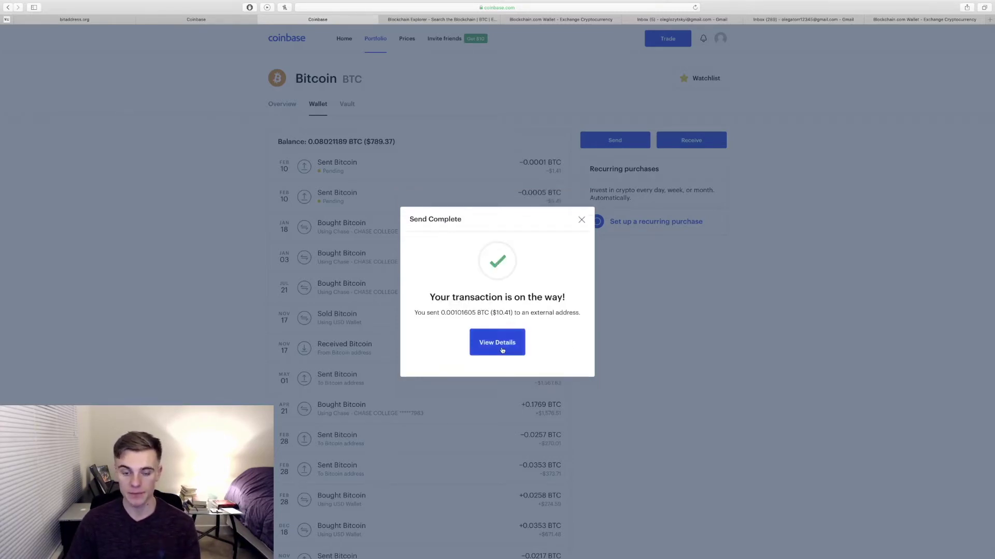
click(582, 219)
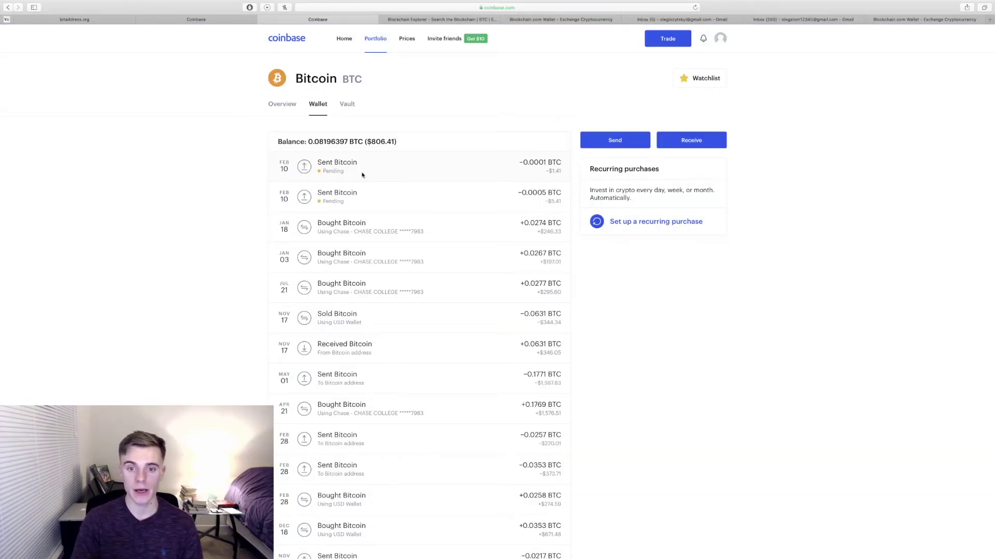
Copy the destination address from the latest sent transaction in Coinbase.
click(409, 20)
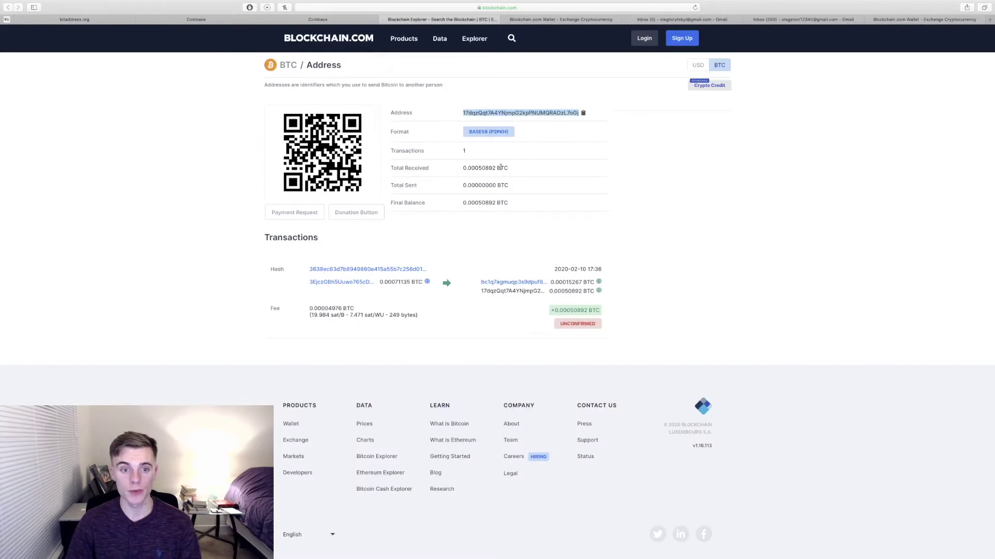
click(578, 155)
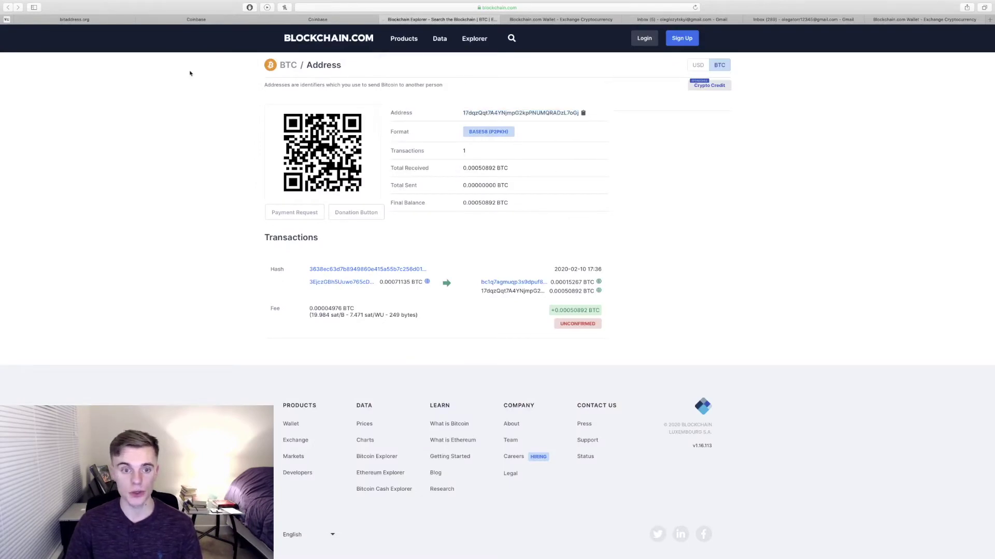
click(511, 40)
click(376, 21)
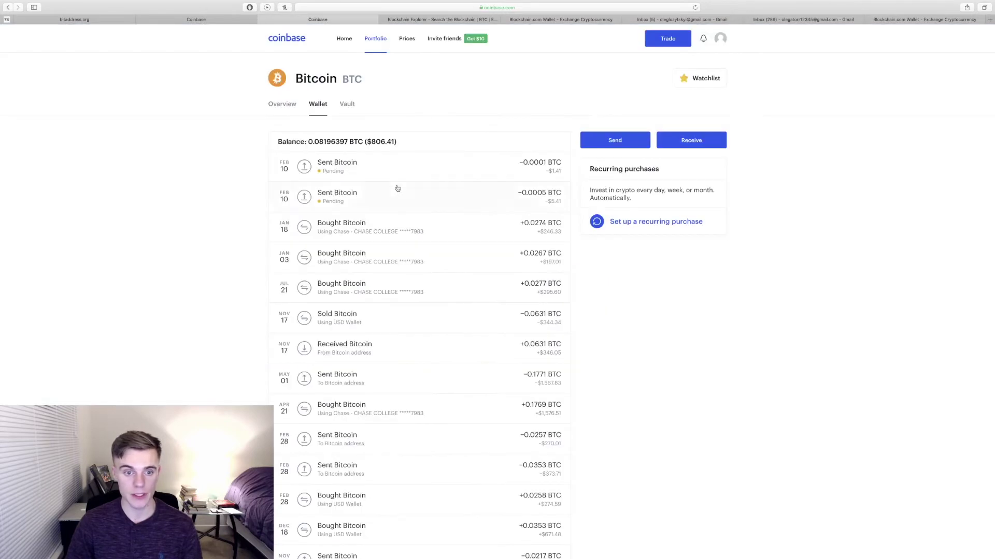
click(513, 173)
drag(468, 296, 579, 297)
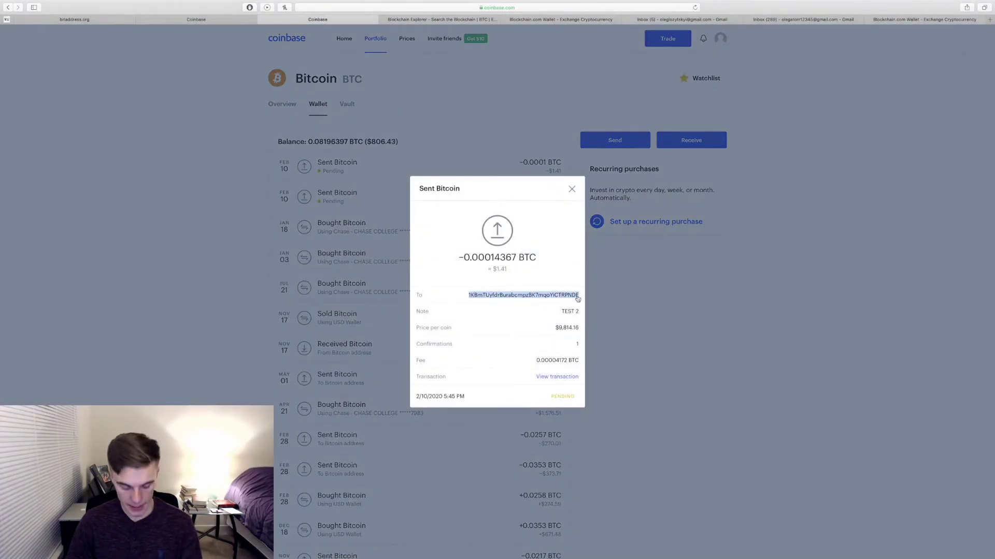
Search that address in Blockchain.com Explorer and view its BTC page showing 0.00010195 BTC received.
click(426, 21)
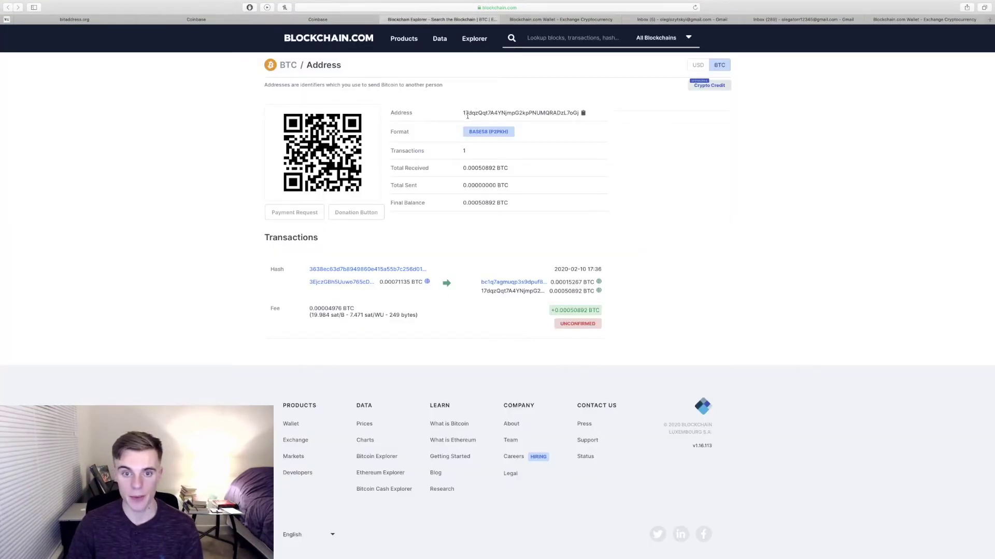
click(552, 38)
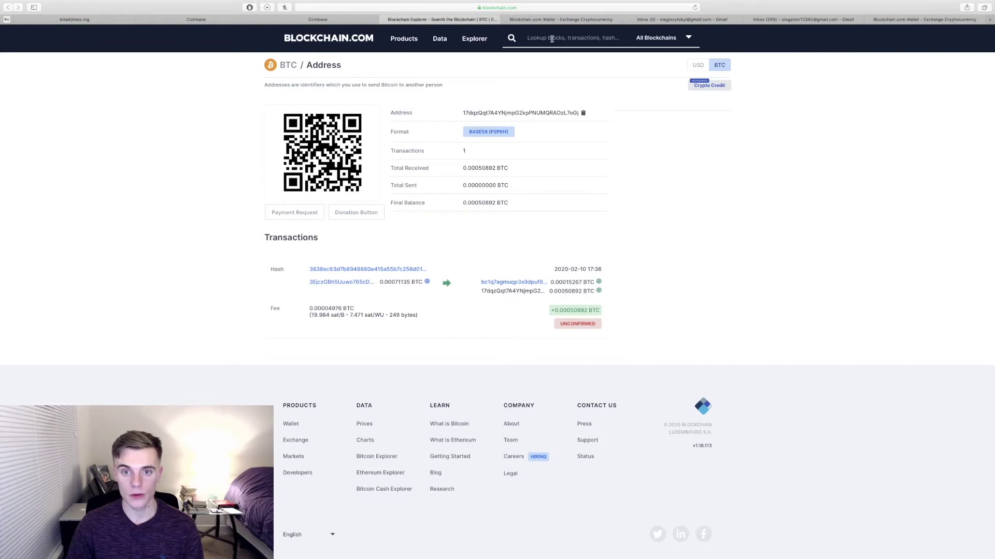
key(super+v)
key(Return)
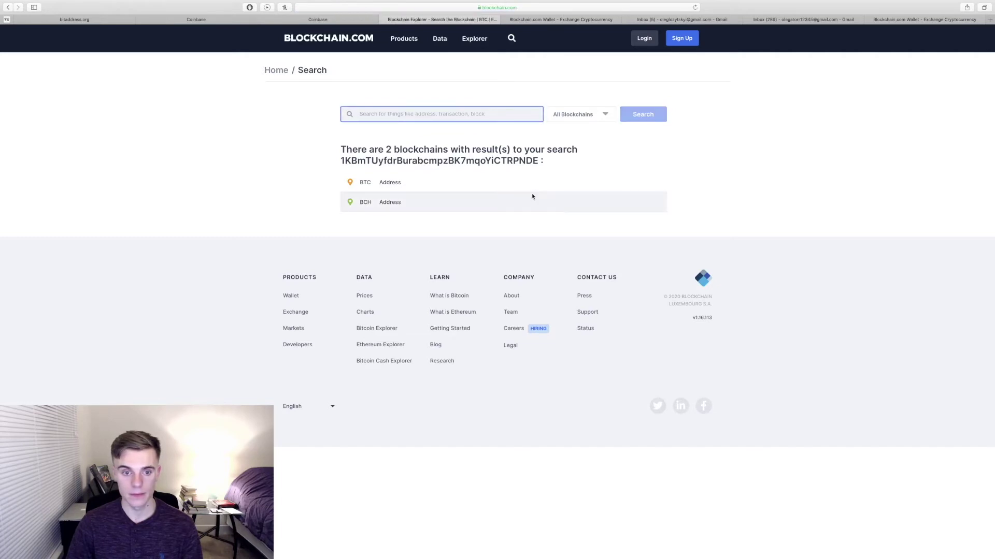
click(415, 187)
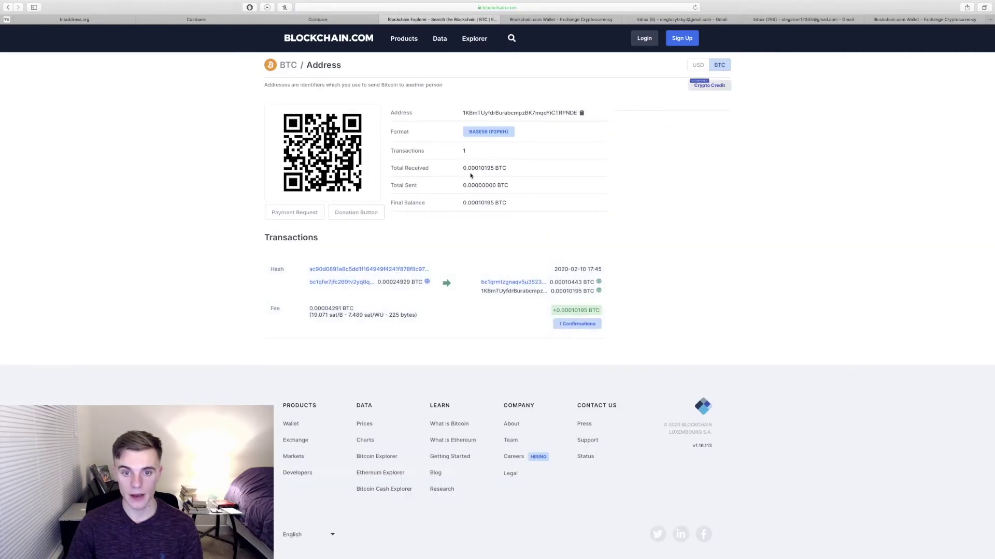
drag(474, 169, 503, 168)
click(507, 170)
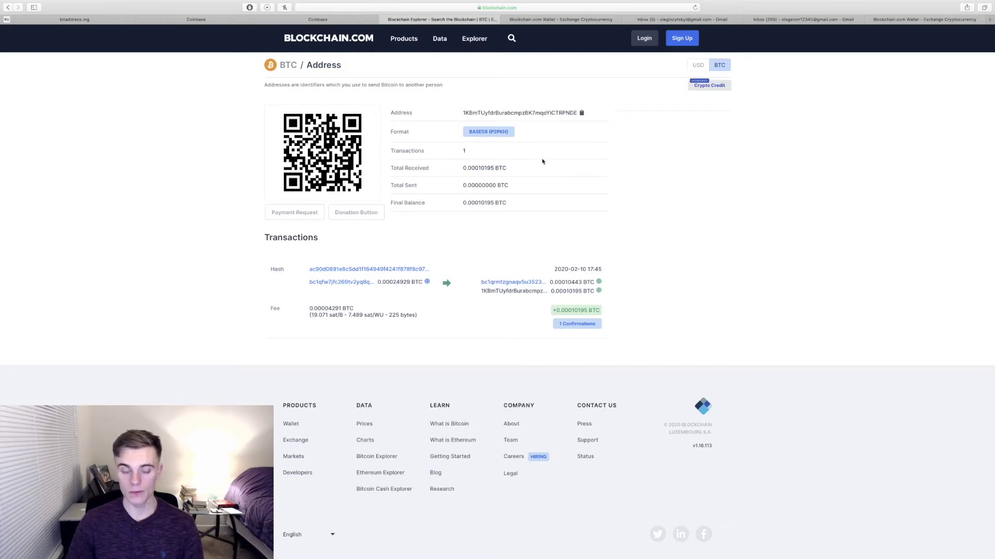
mouse_move(527, 32)
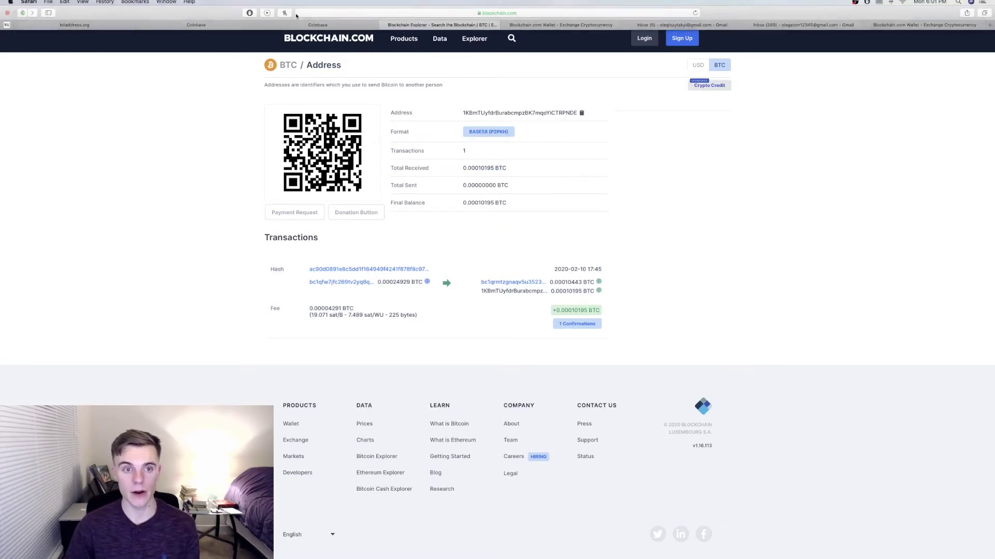
click(527, 32)
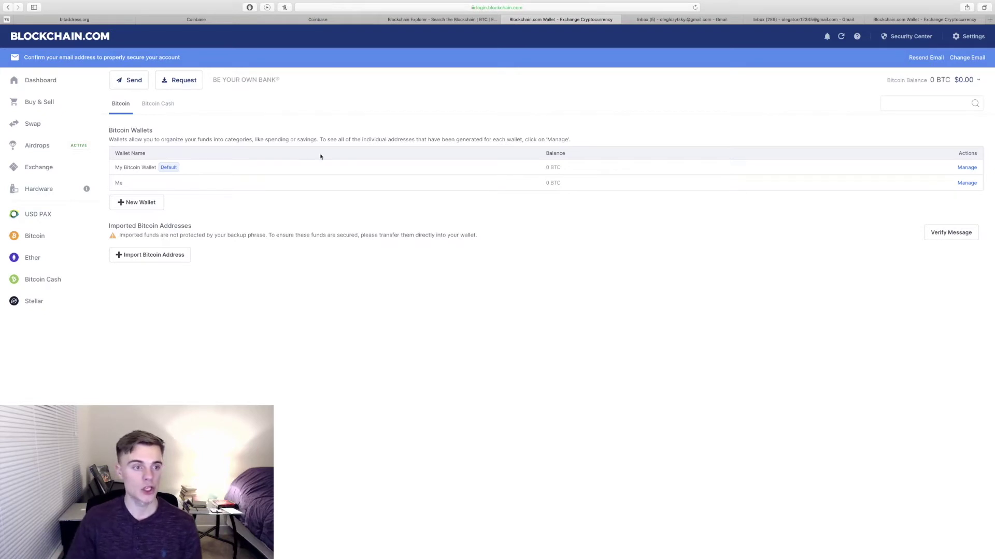
From the Dashboard, go to Settings > Wallets & Addresses and choose Import Bitcoin Address.
click(46, 84)
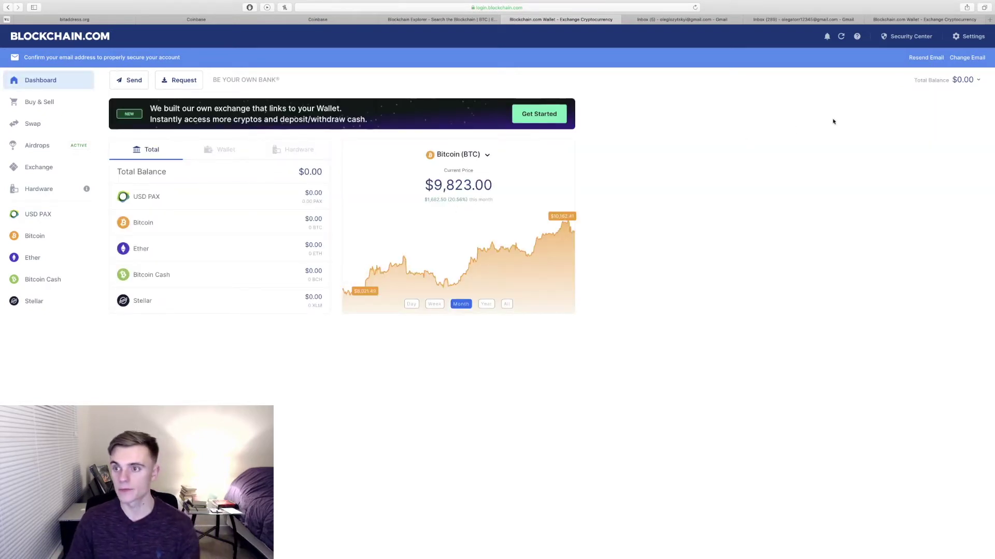
click(968, 36)
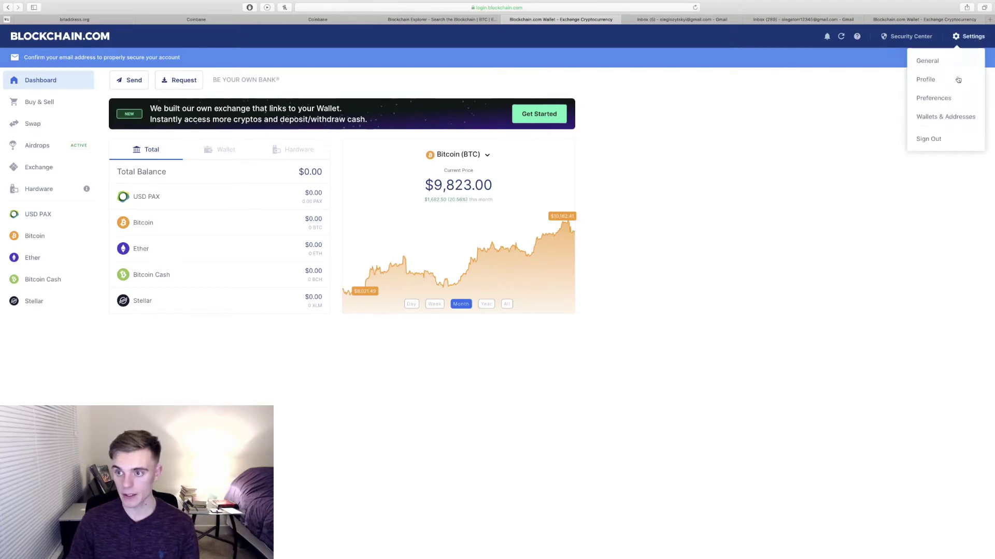
click(952, 123)
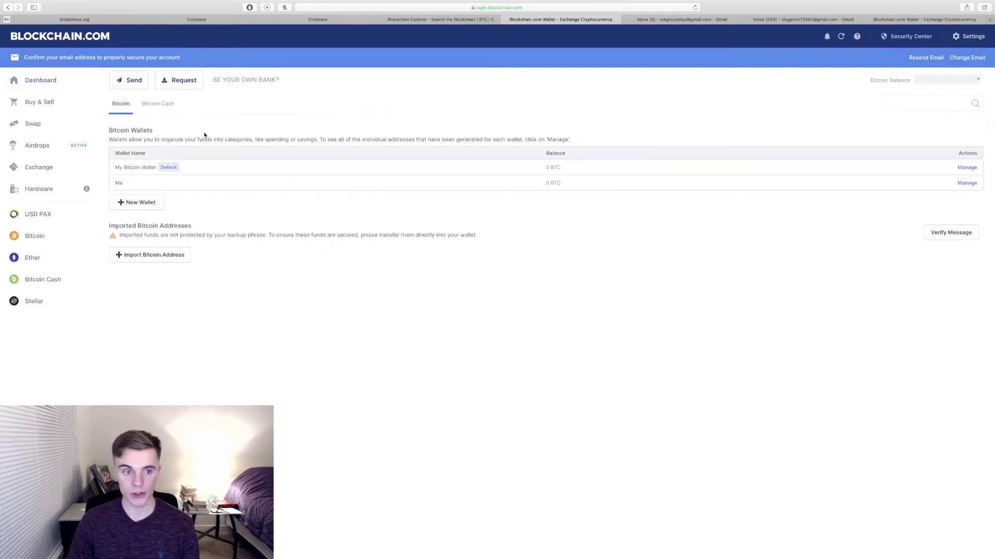
click(153, 265)
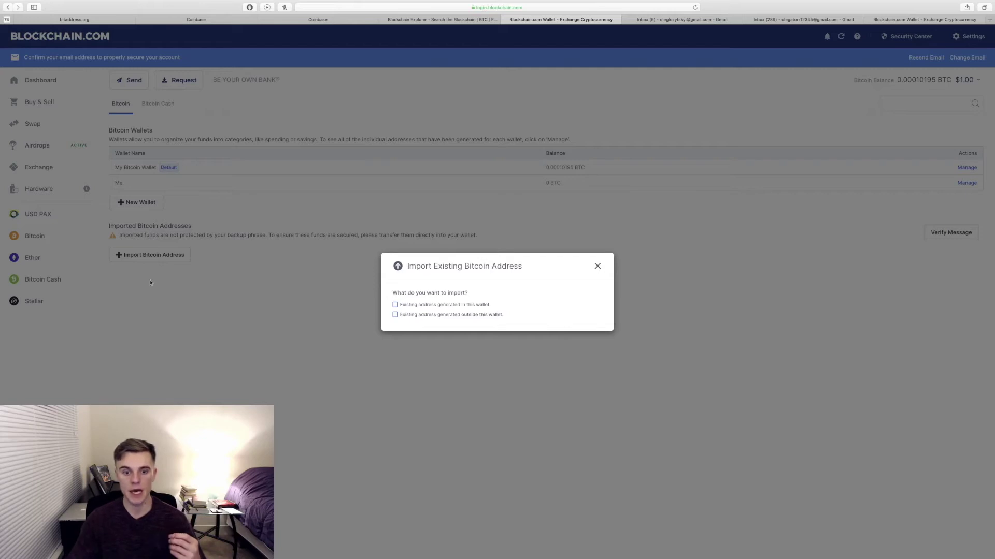
Choose 'Existing address generated outside this wallet', then go back to the bitaddress.org tab.
click(395, 315)
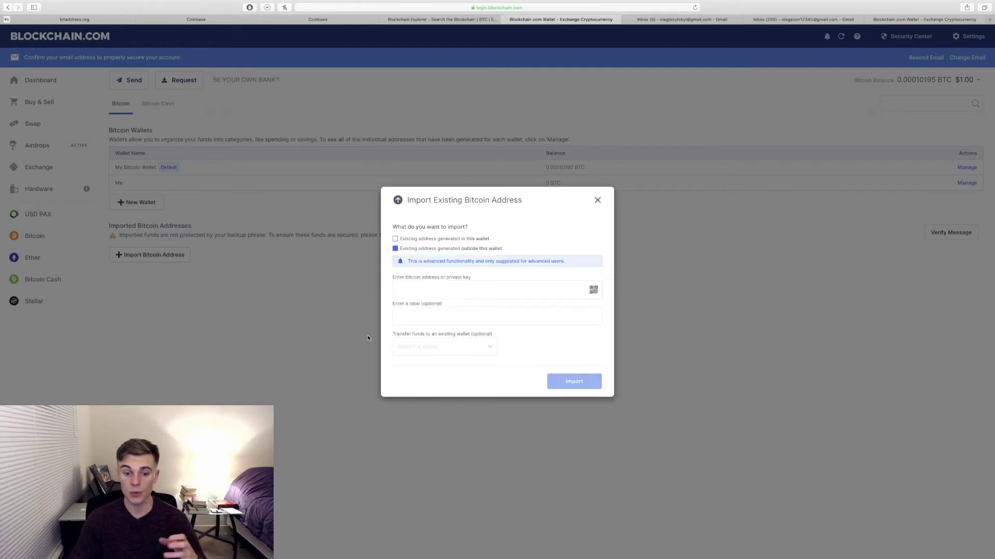
click(409, 295)
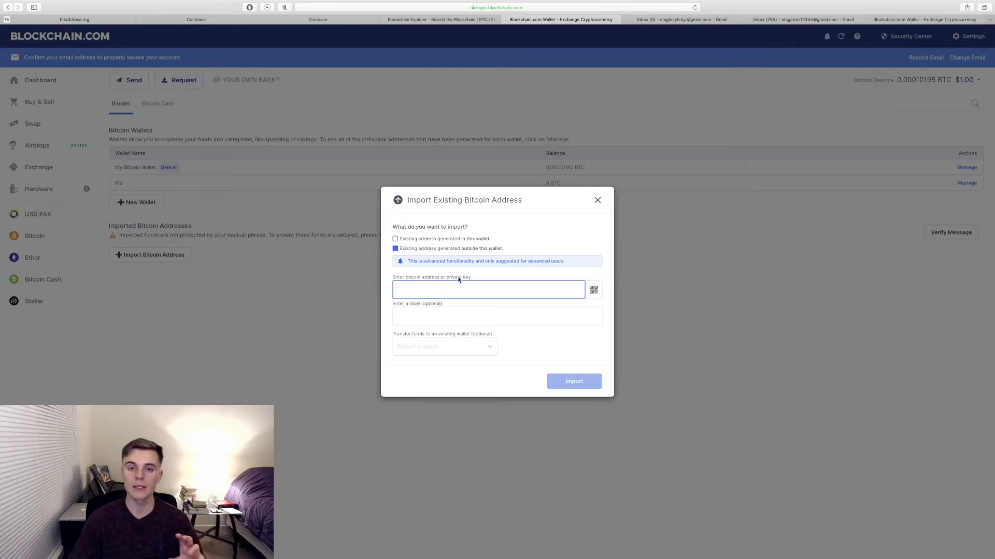
click(103, 21)
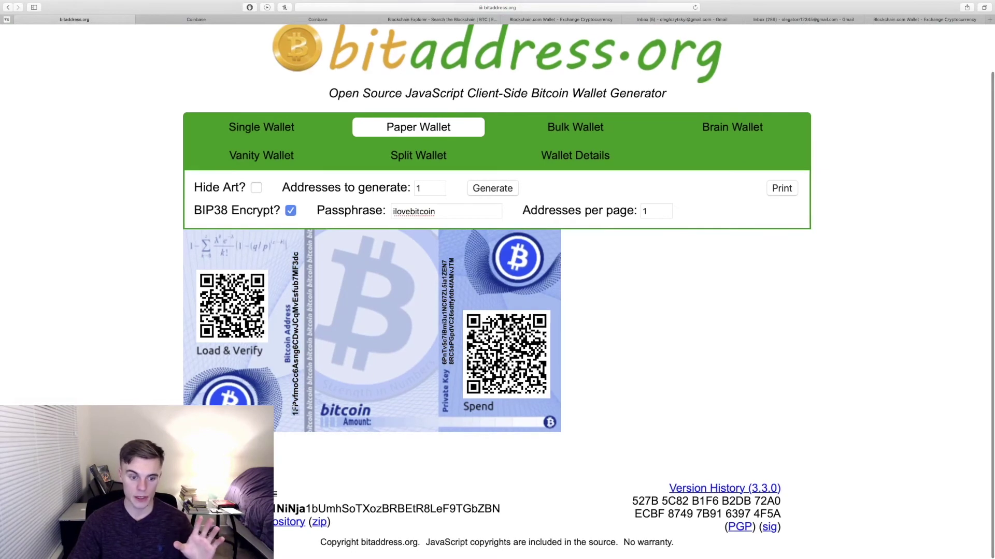
scroll(295, 259, up, 1)
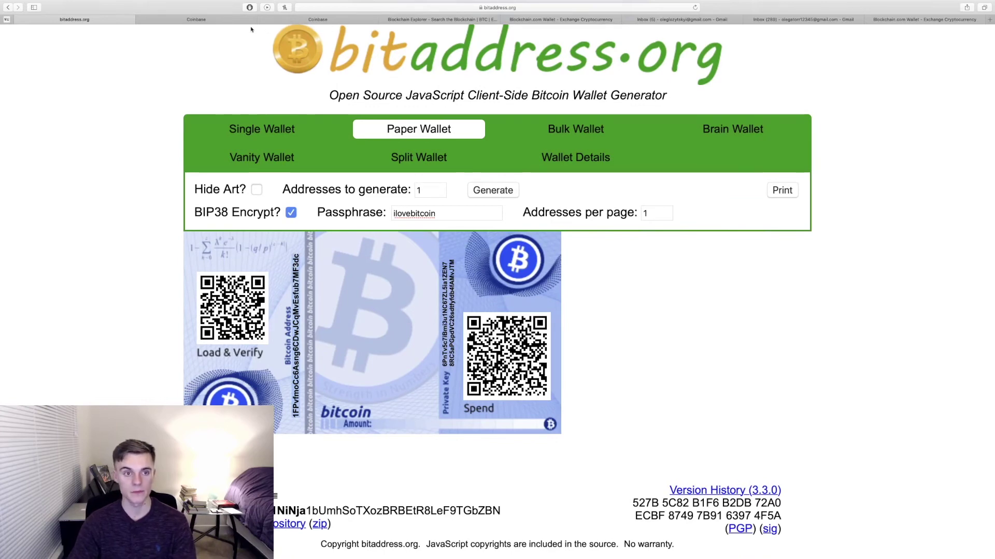
Import the paper wallet's public address and check its 0.00101605 BTC balance.
click(318, 19)
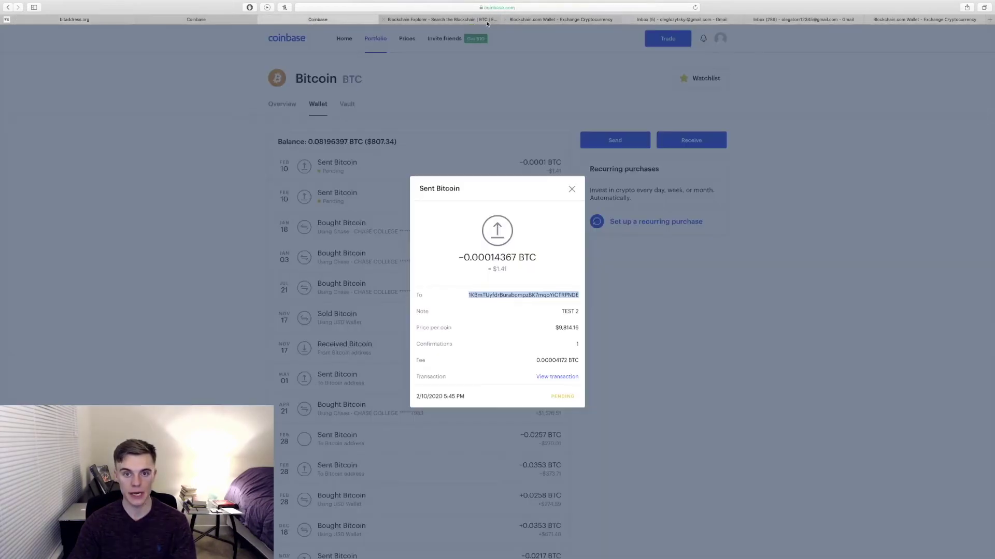
click(487, 21)
click(551, 20)
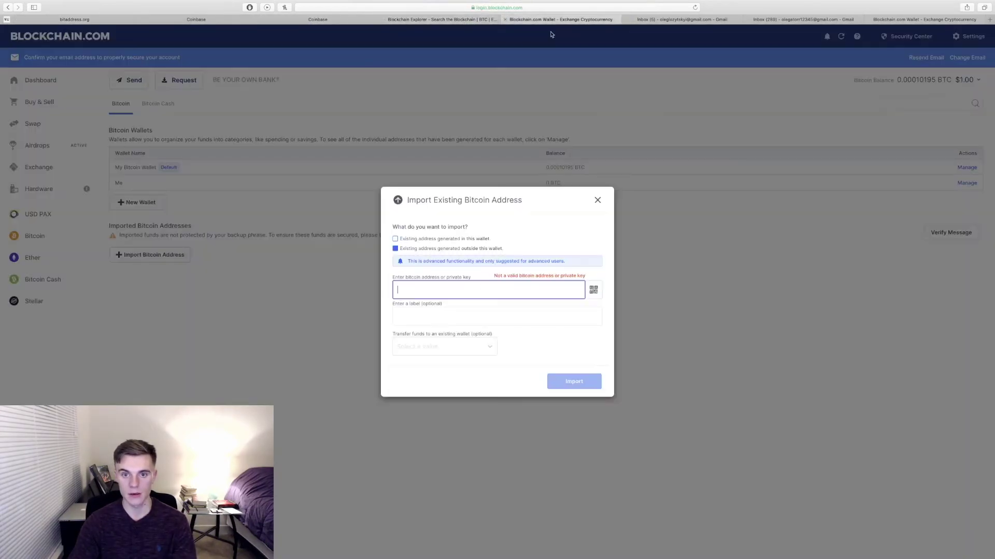
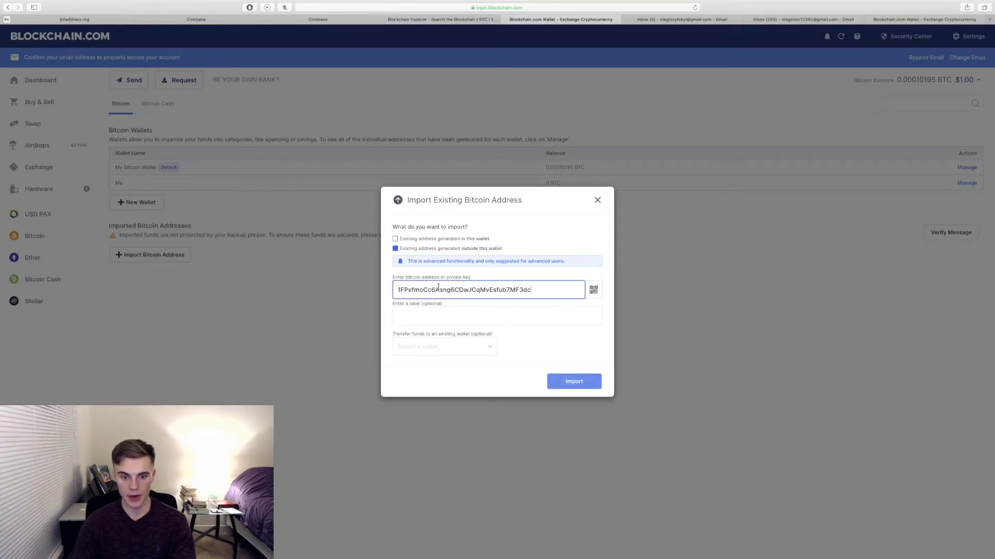
click(587, 376)
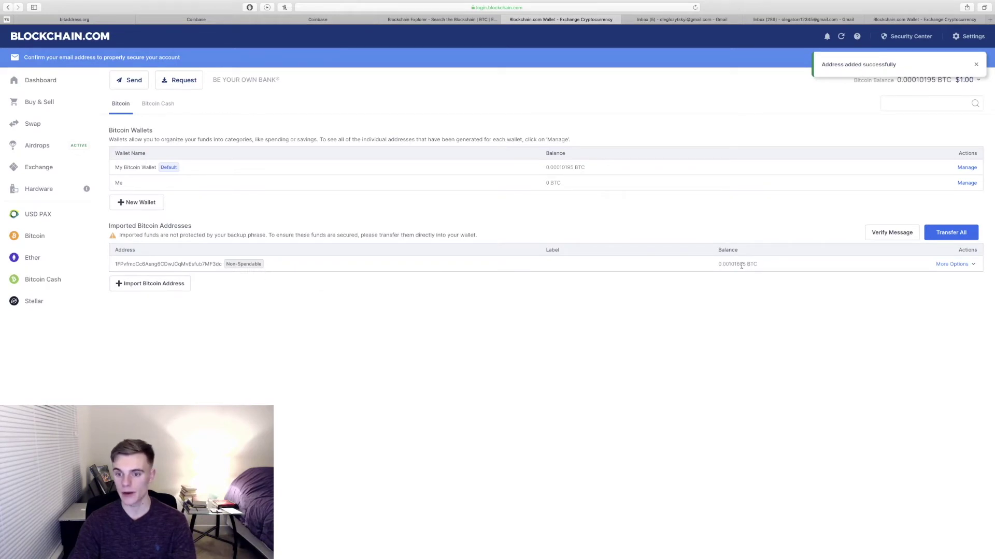
drag(728, 265, 749, 265)
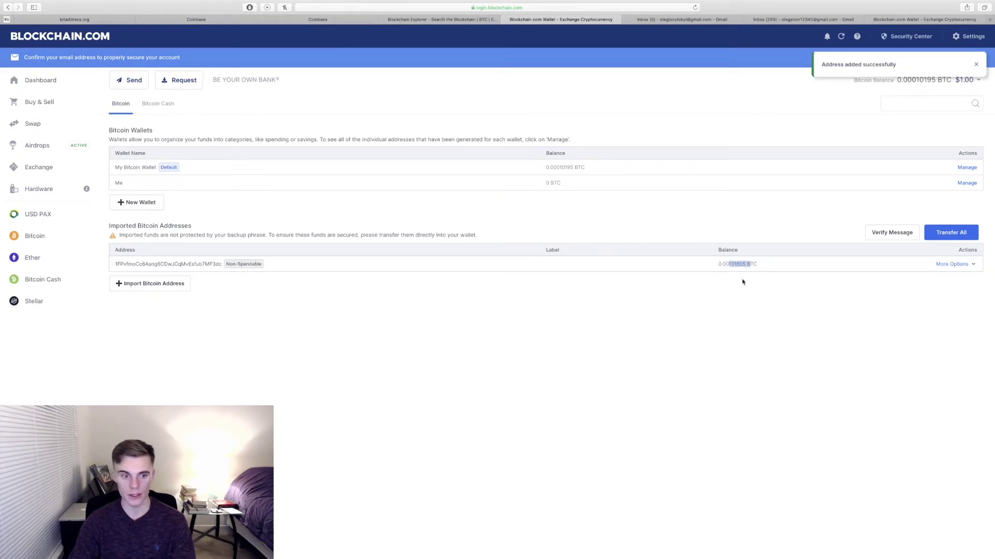
click(741, 282)
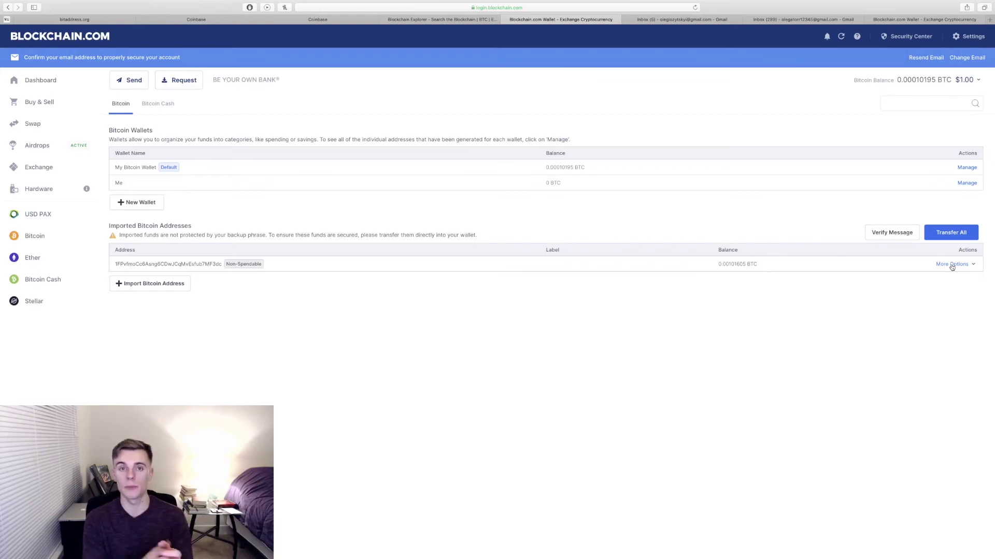
Archive and delete the imported address, then return to the Blockchain Explorer page.
click(951, 265)
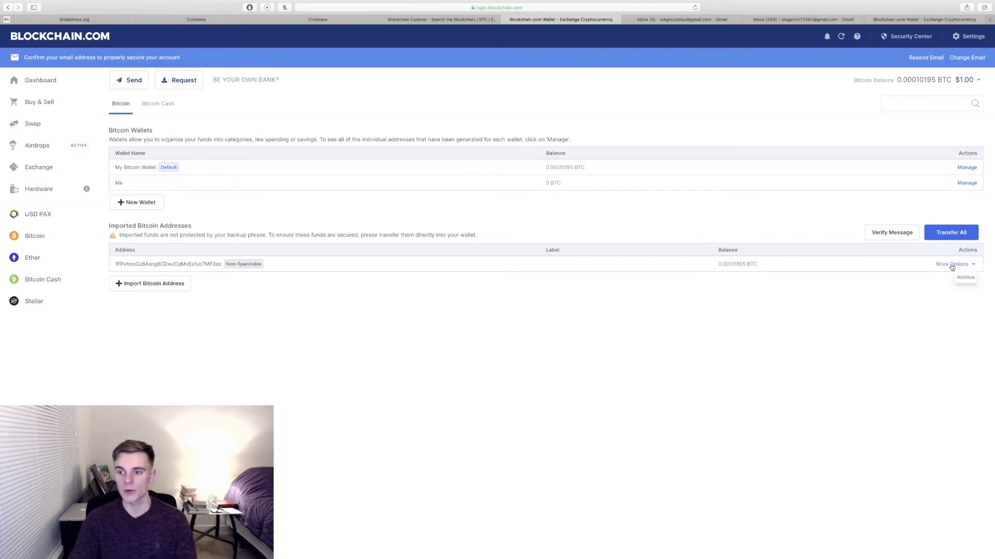
click(964, 279)
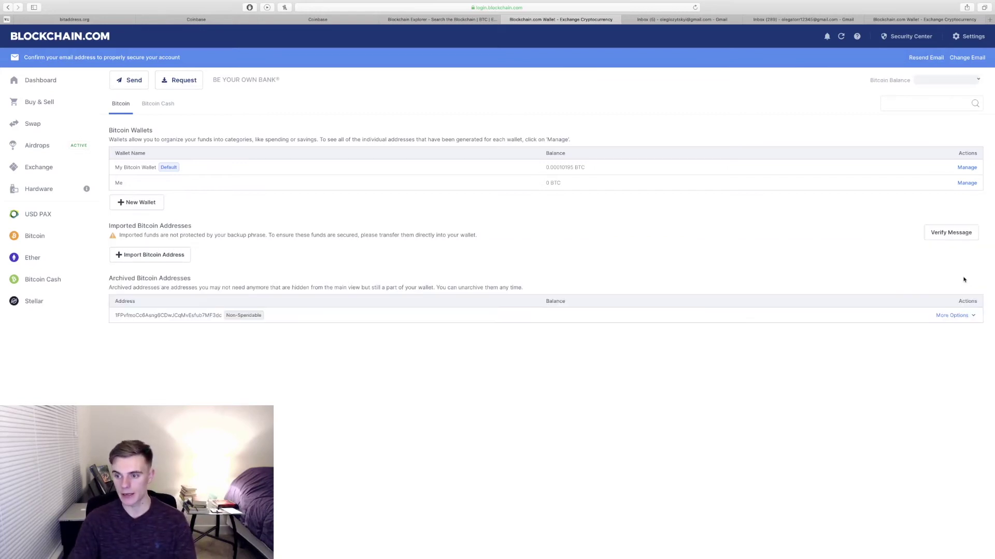
click(956, 316)
click(957, 337)
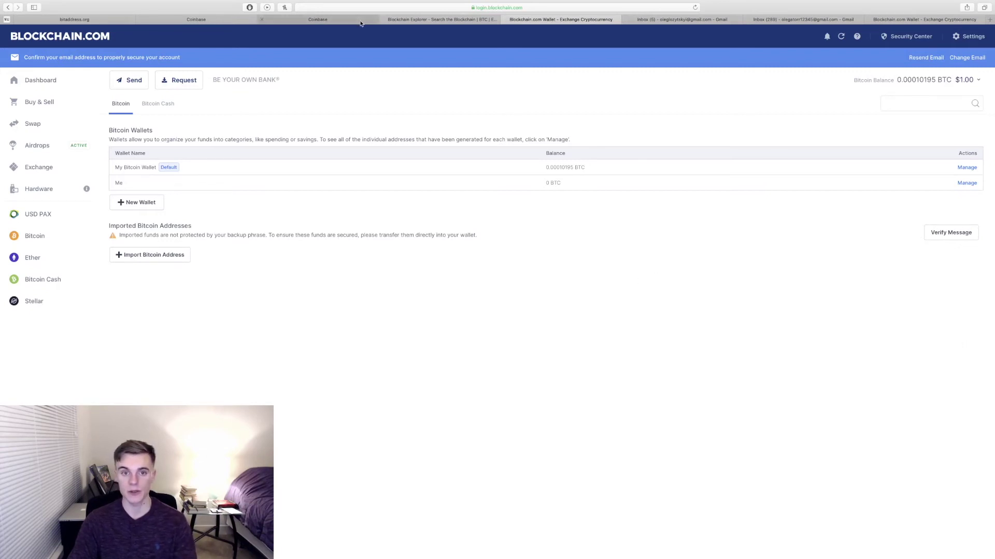
click(450, 20)
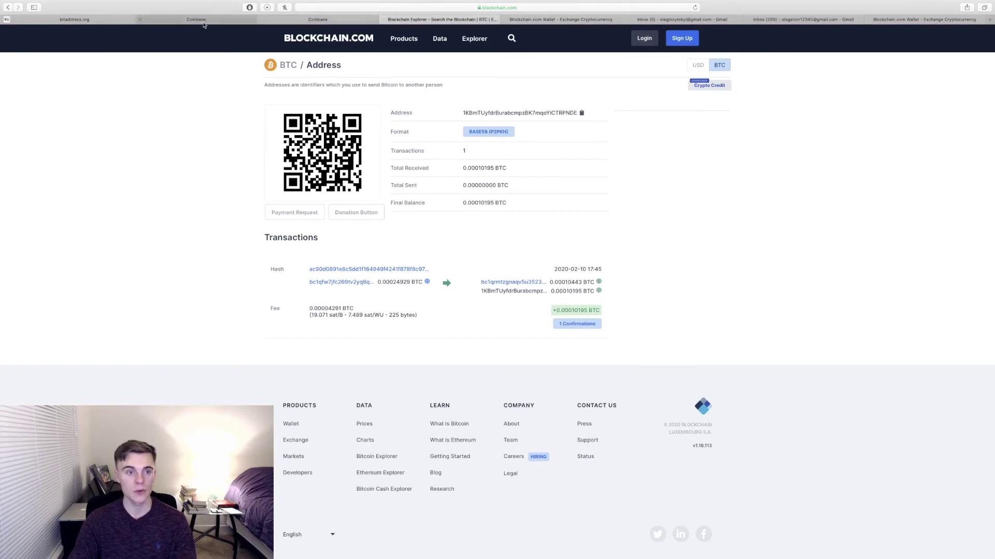
Return to the bitaddress.org tab showing the BIP38-encrypted paper wallet.
click(63, 21)
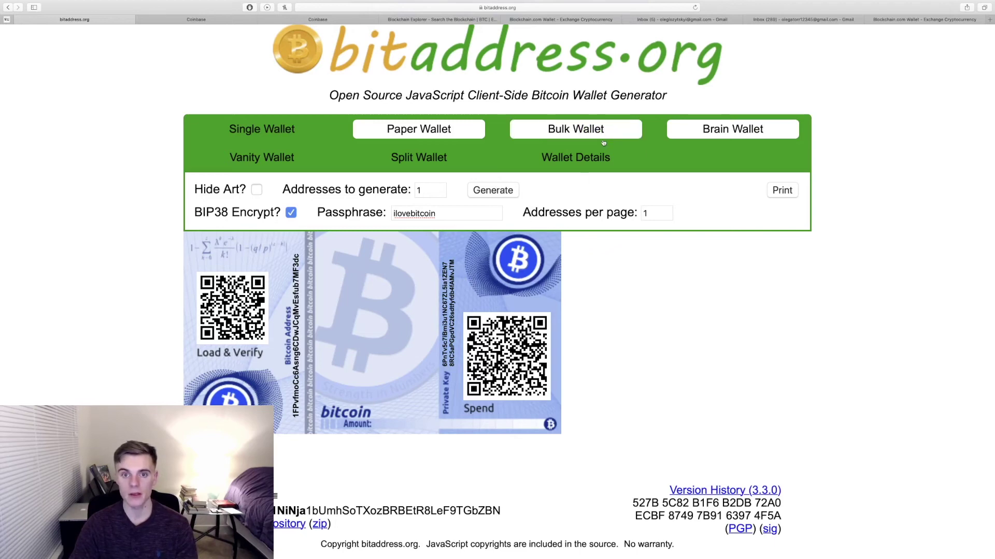
Import an external bitcoin address from the pasted encrypted paper-wallet private key.
click(541, 21)
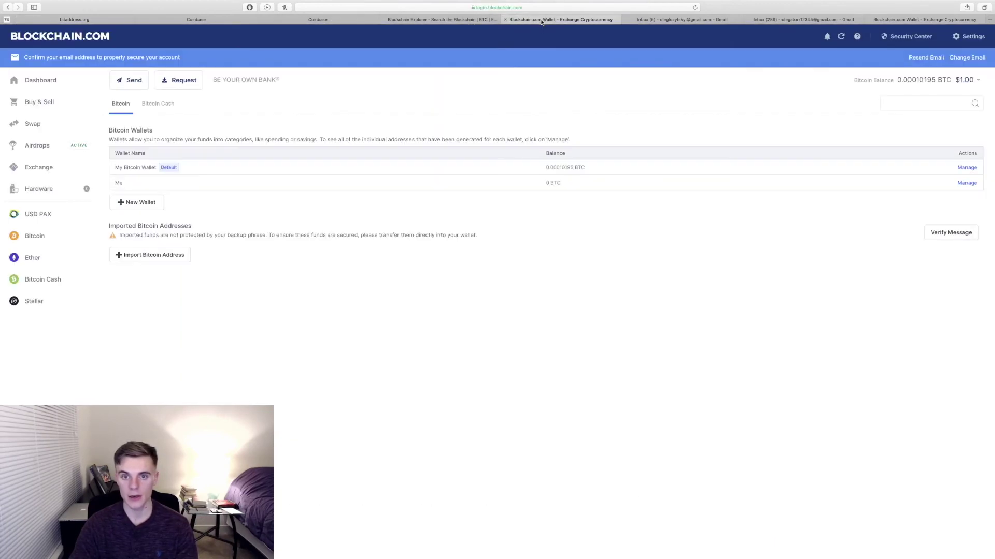
click(169, 259)
click(396, 316)
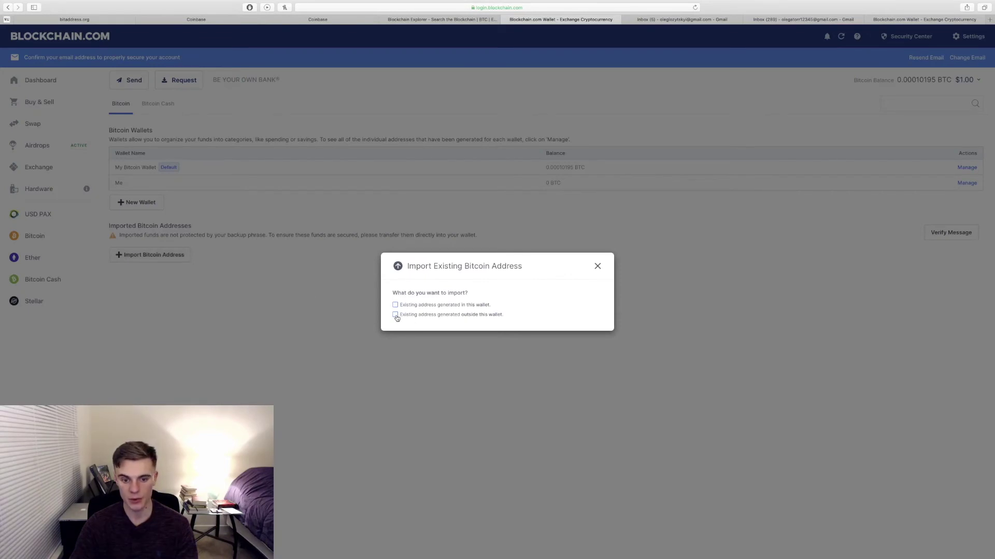
click(426, 294)
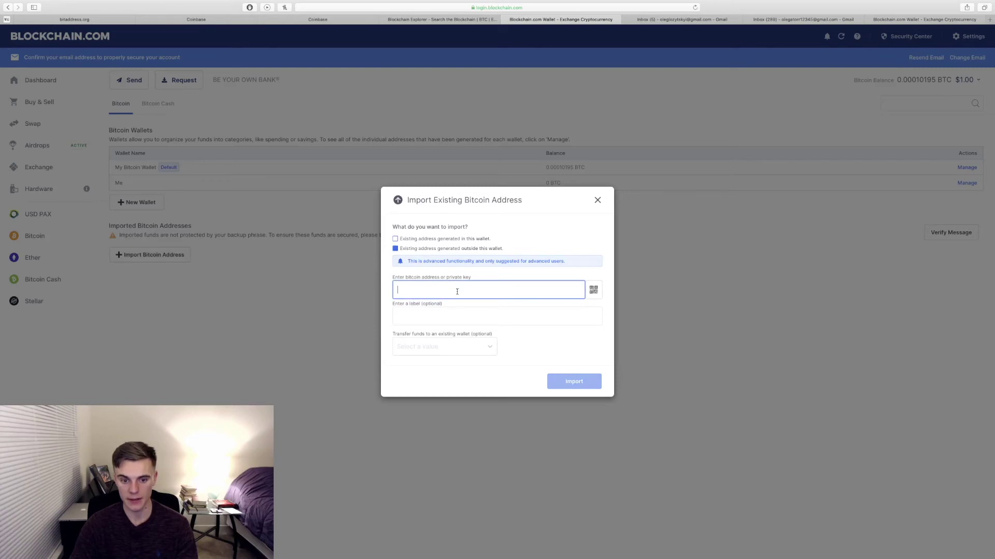
key(super+v)
click(574, 381)
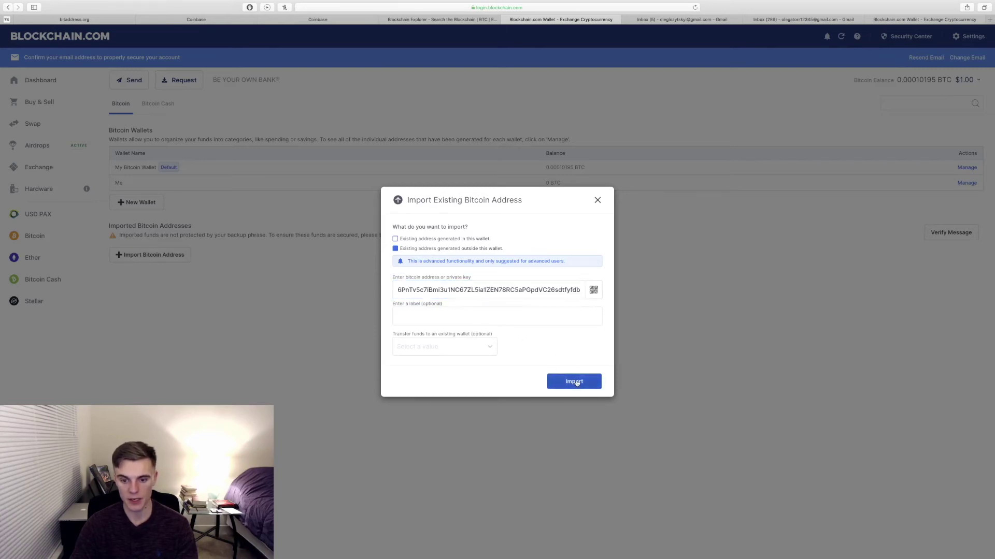
Enter the paper wallet's BIP38 password to decrypt and import the key.
click(457, 286)
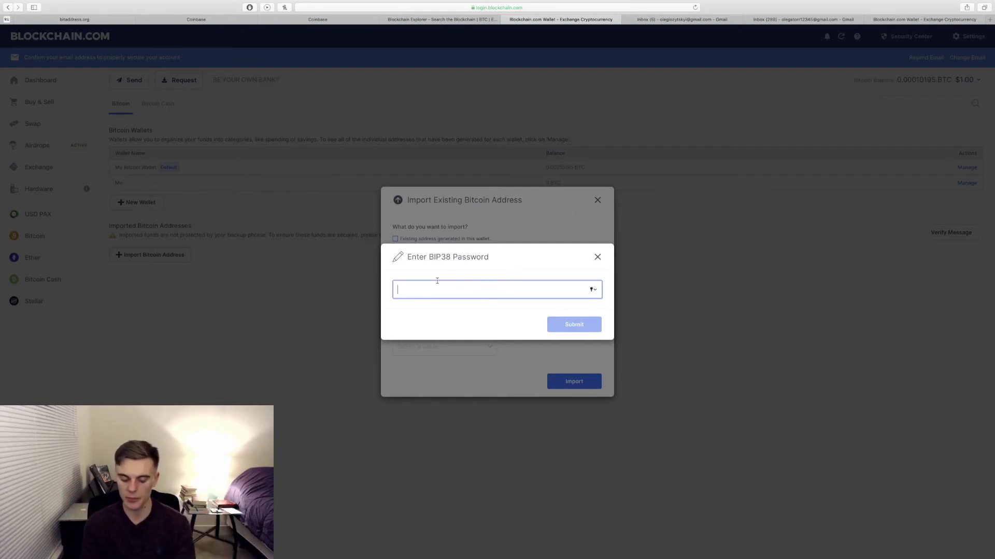
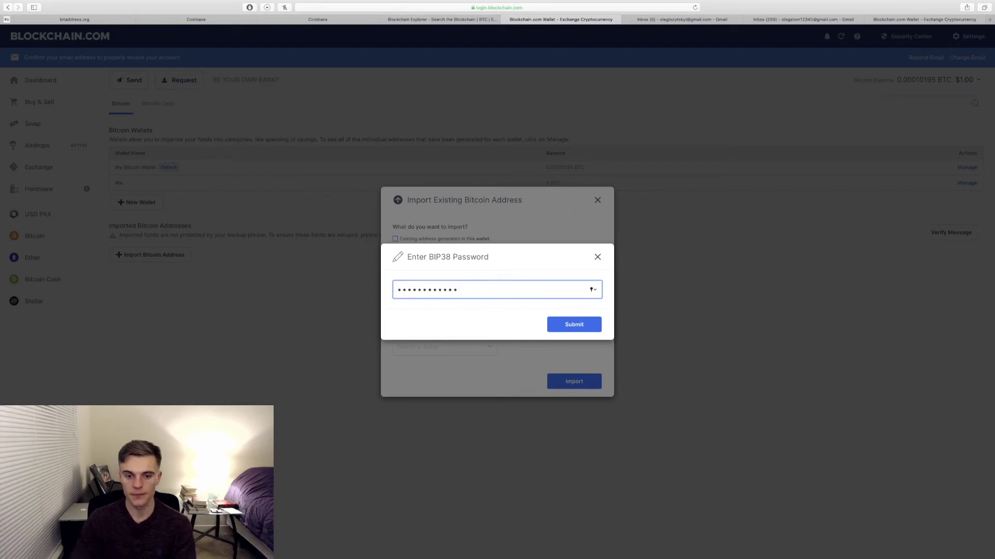
click(585, 330)
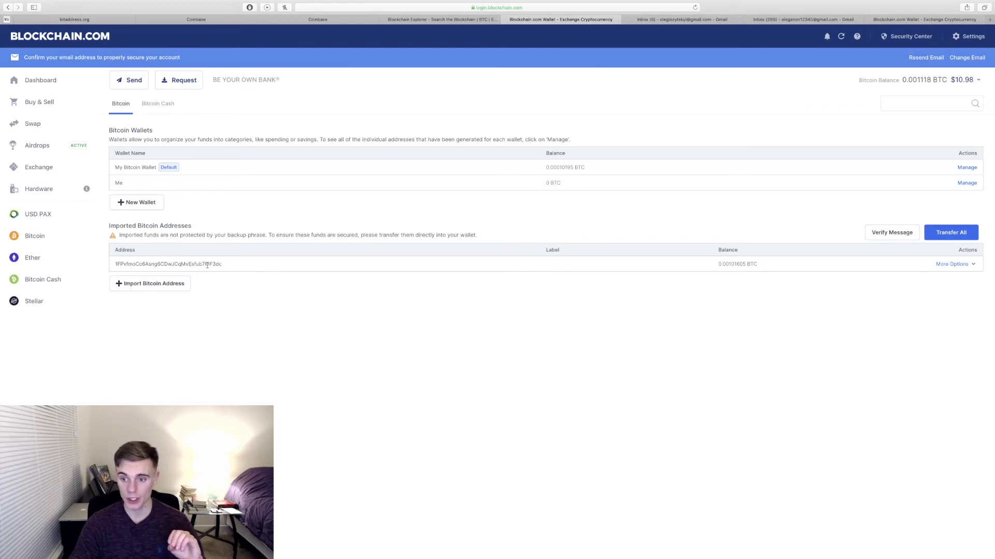
click(953, 264)
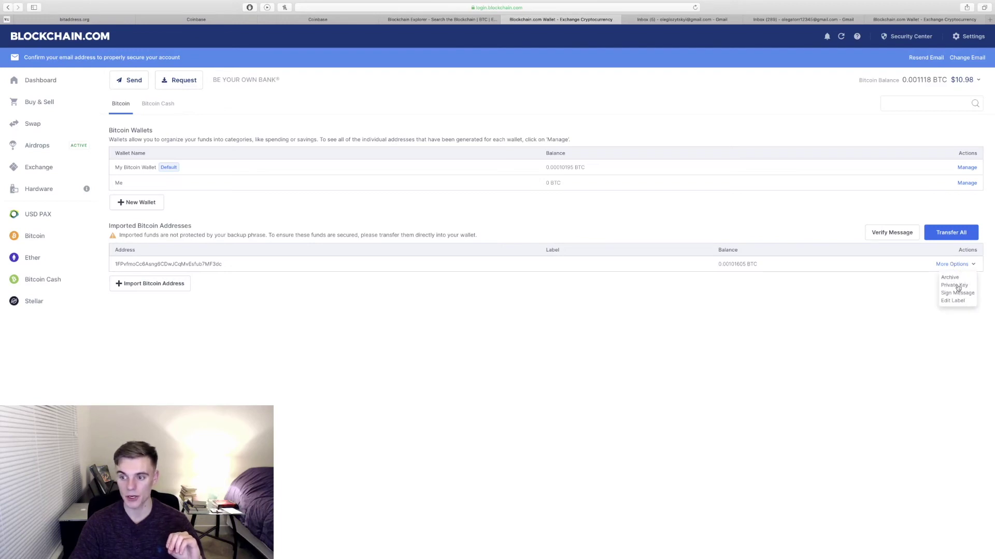
click(956, 285)
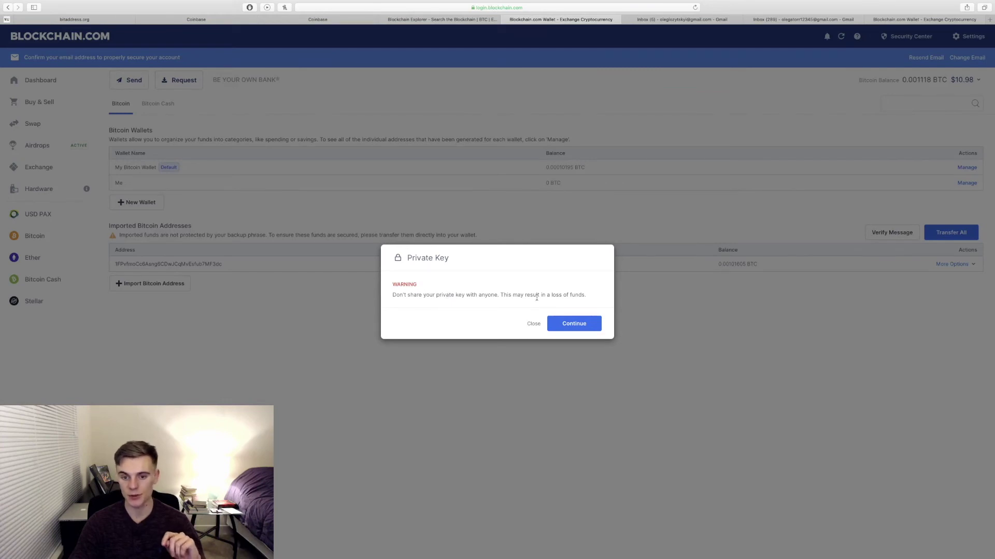
click(574, 325)
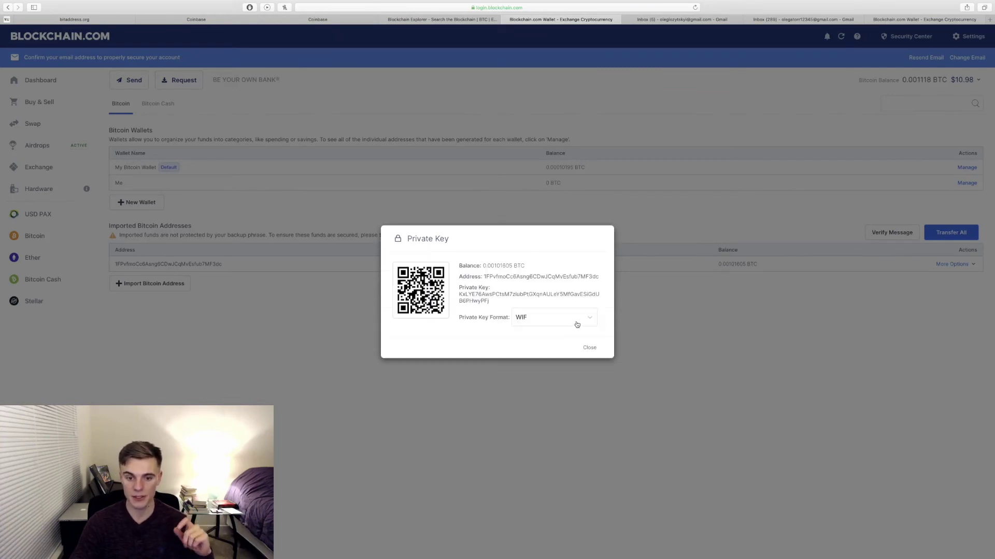
double_click(492, 301)
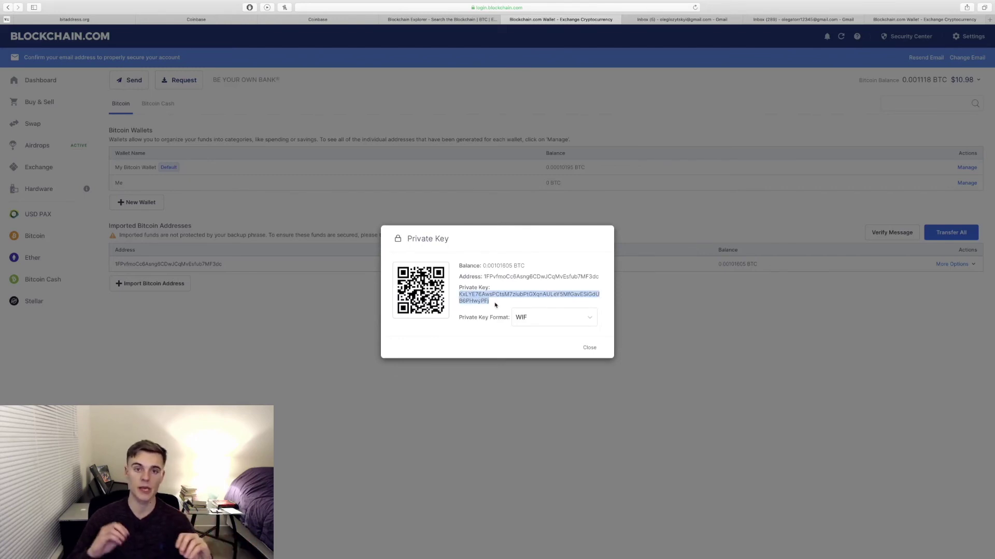
click(593, 351)
click(592, 348)
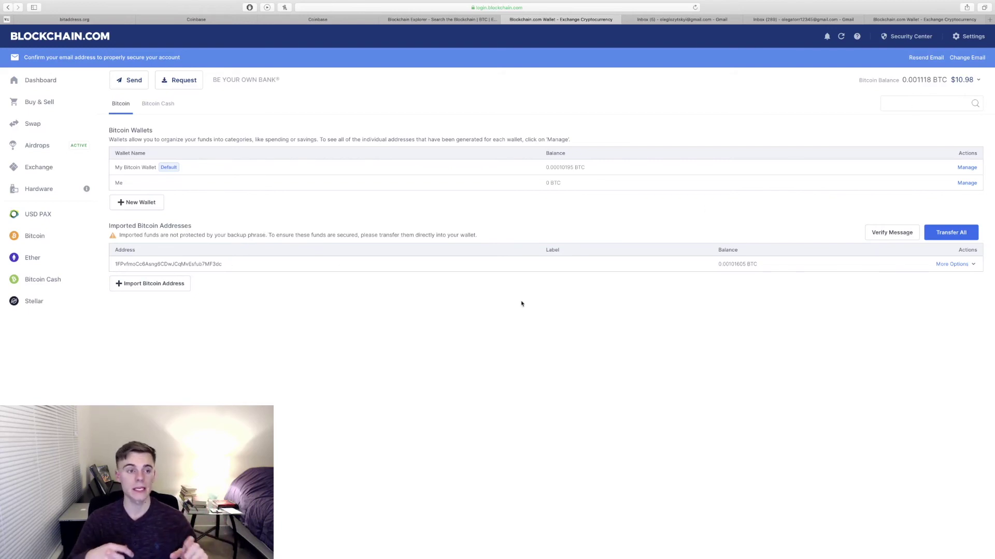
Copy the receiving address of the Coinbase Bitcoin wallet, then go back to the Blockchain.com tab.
click(206, 23)
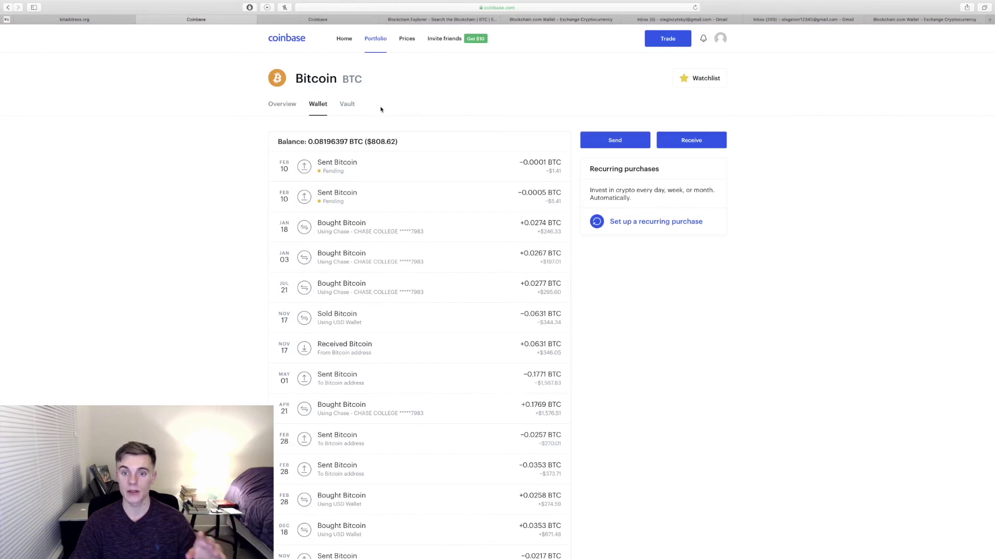
click(699, 145)
click(507, 360)
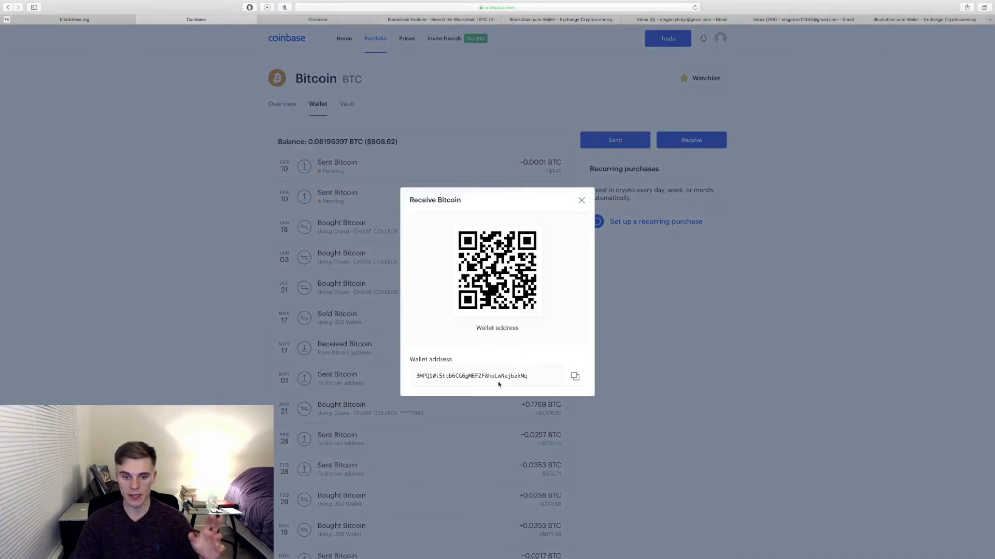
click(413, 377)
key(super+c)
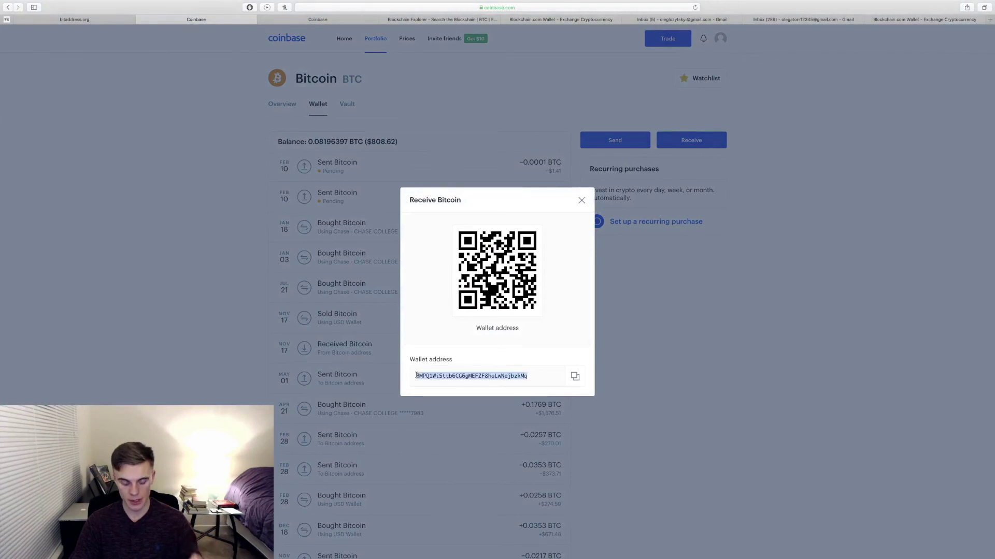
click(581, 201)
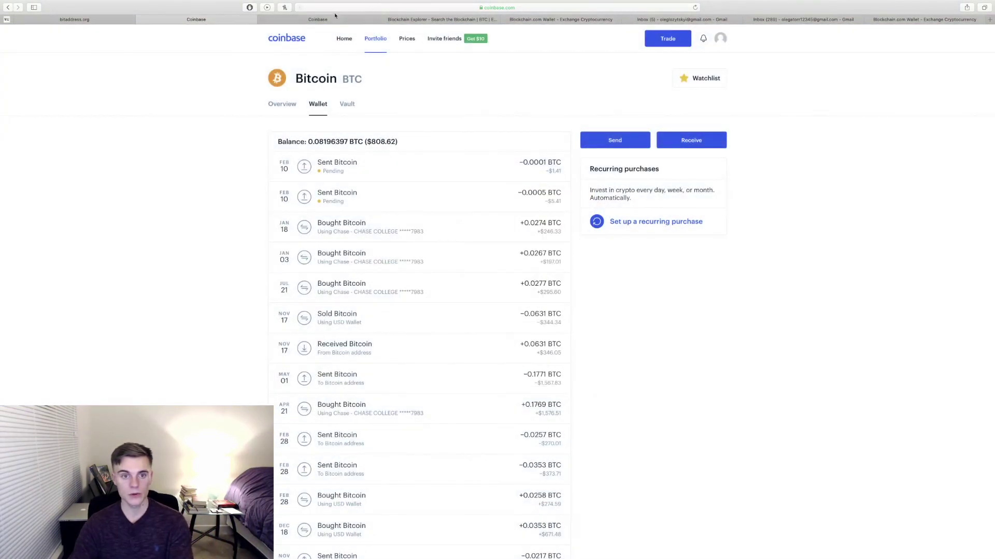
click(537, 19)
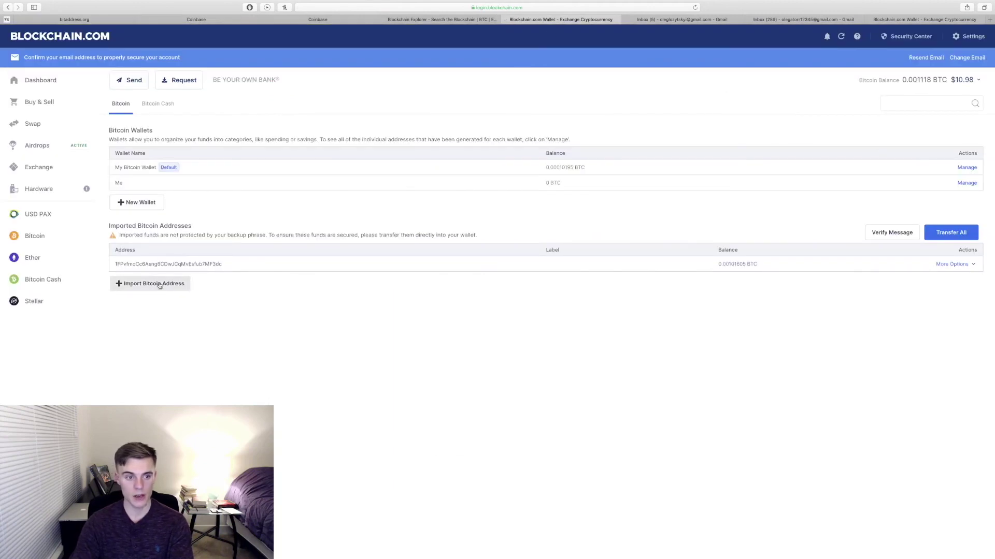
Start a bitcoin payment to the pasted Coinbase address, sent from the imported paper-wallet address.
click(130, 81)
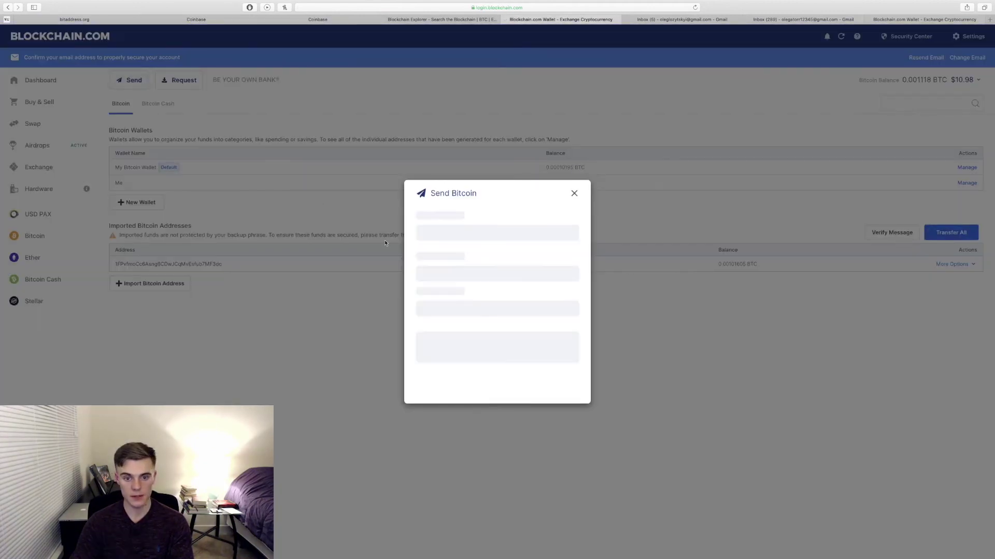
key(super+v)
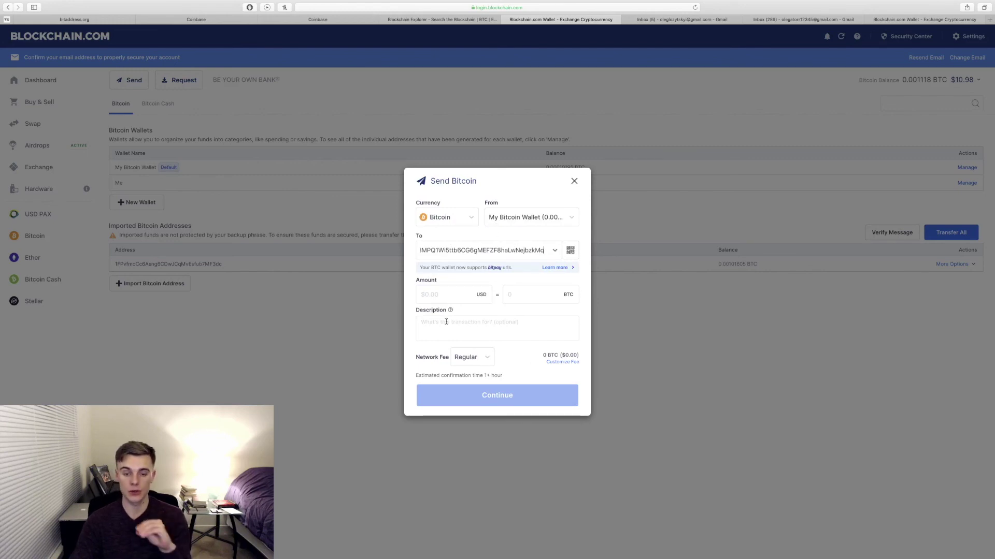
click(505, 227)
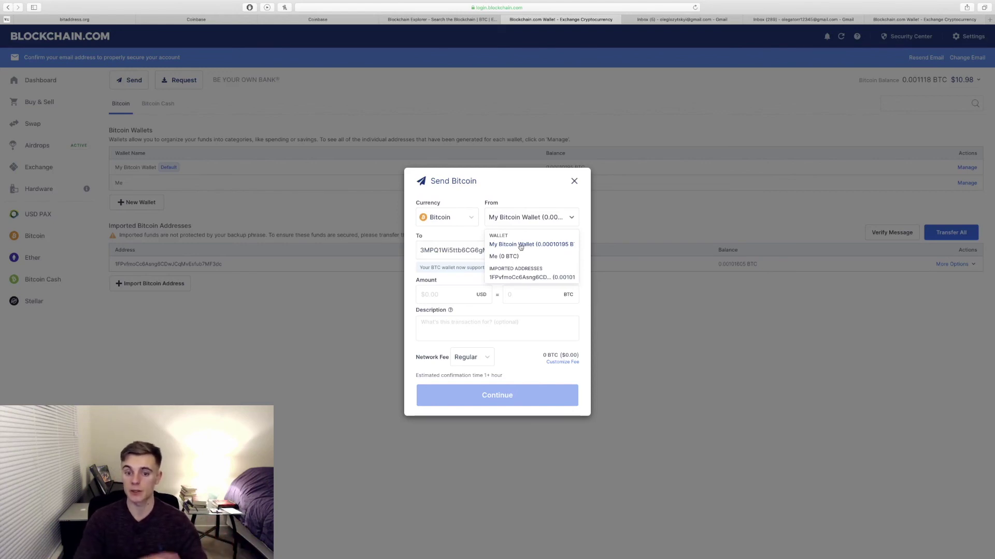
click(529, 278)
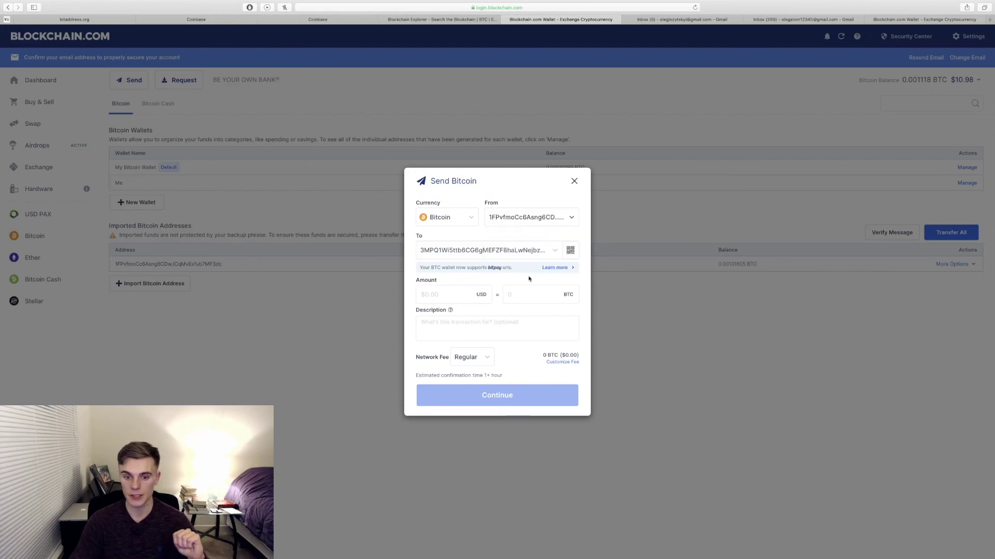
Enter an amount of 9 USD, review the summary, and send the bitcoin.
click(443, 295)
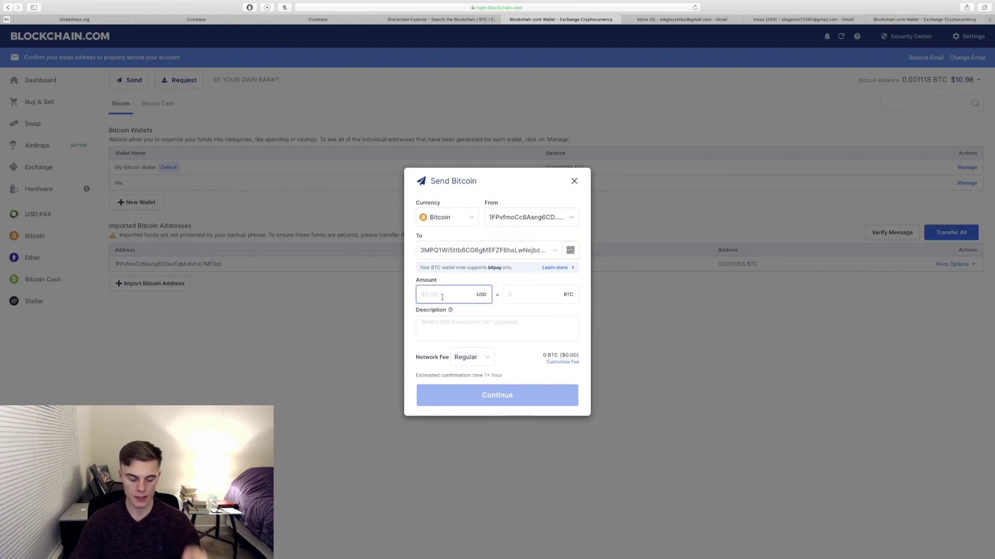
text(9)
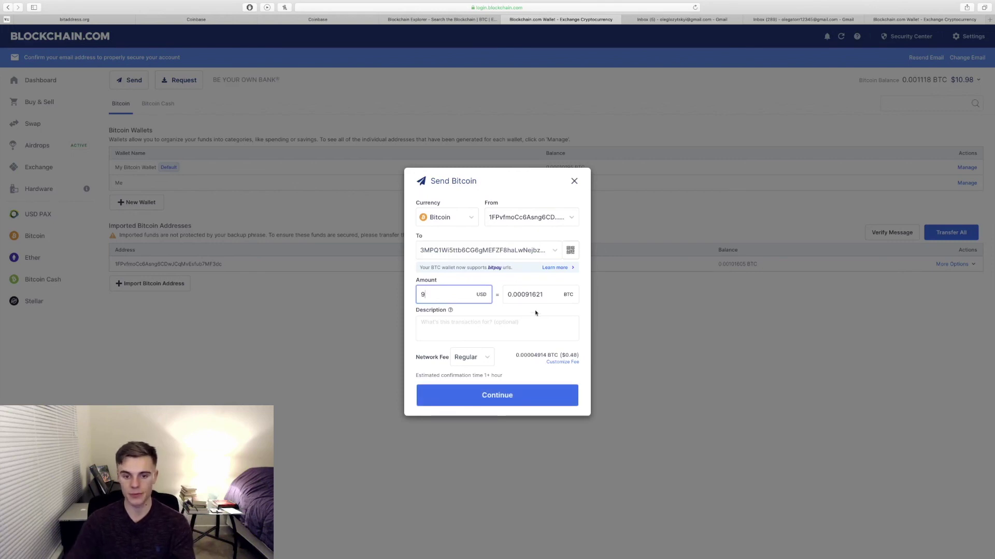
click(536, 314)
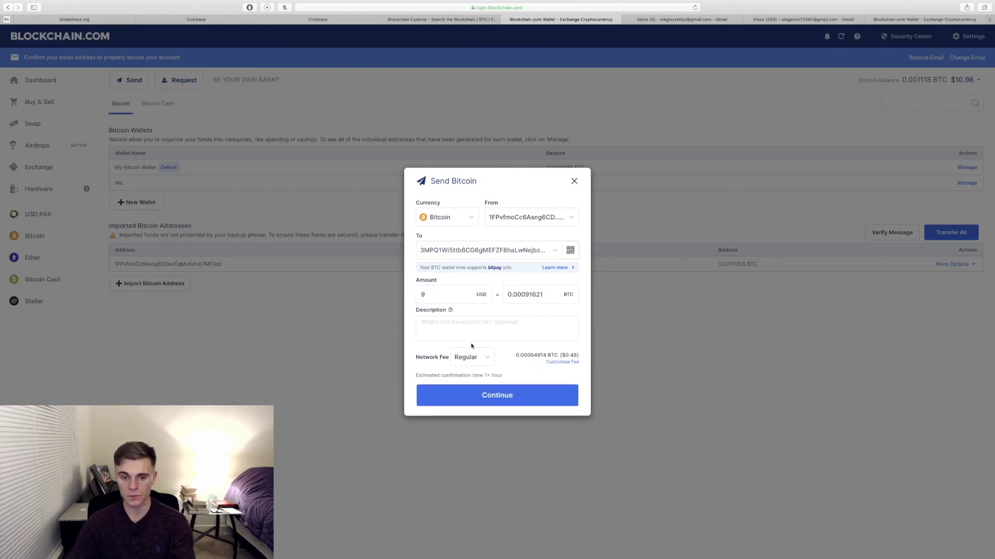
click(492, 396)
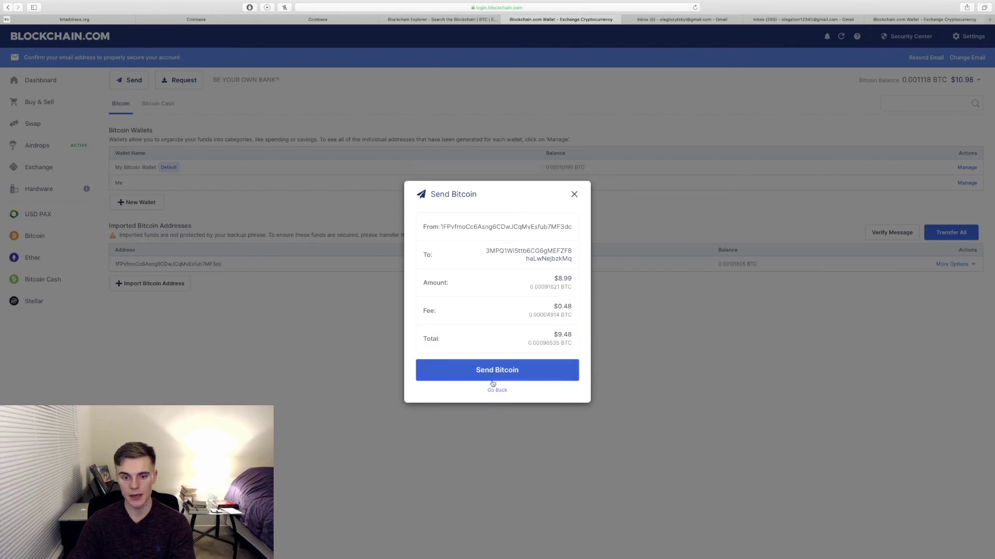
click(494, 377)
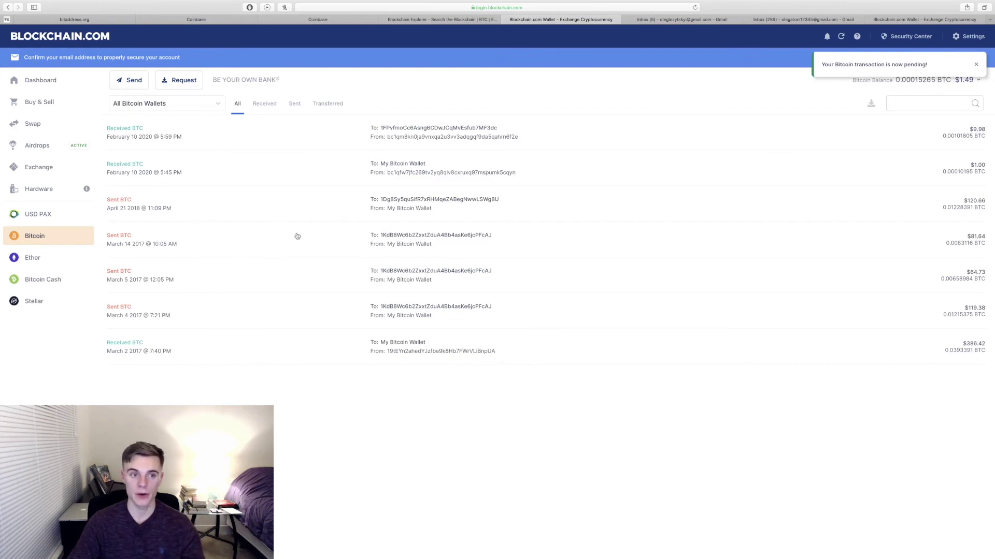
Switch to the Coinbase tab to check the Bitcoin wallet for the pending deposit.
click(194, 20)
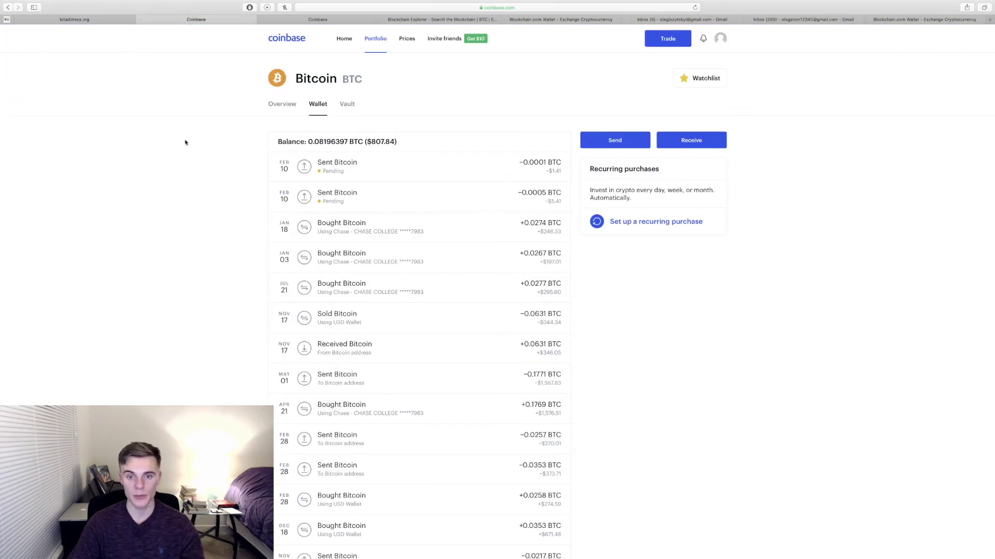